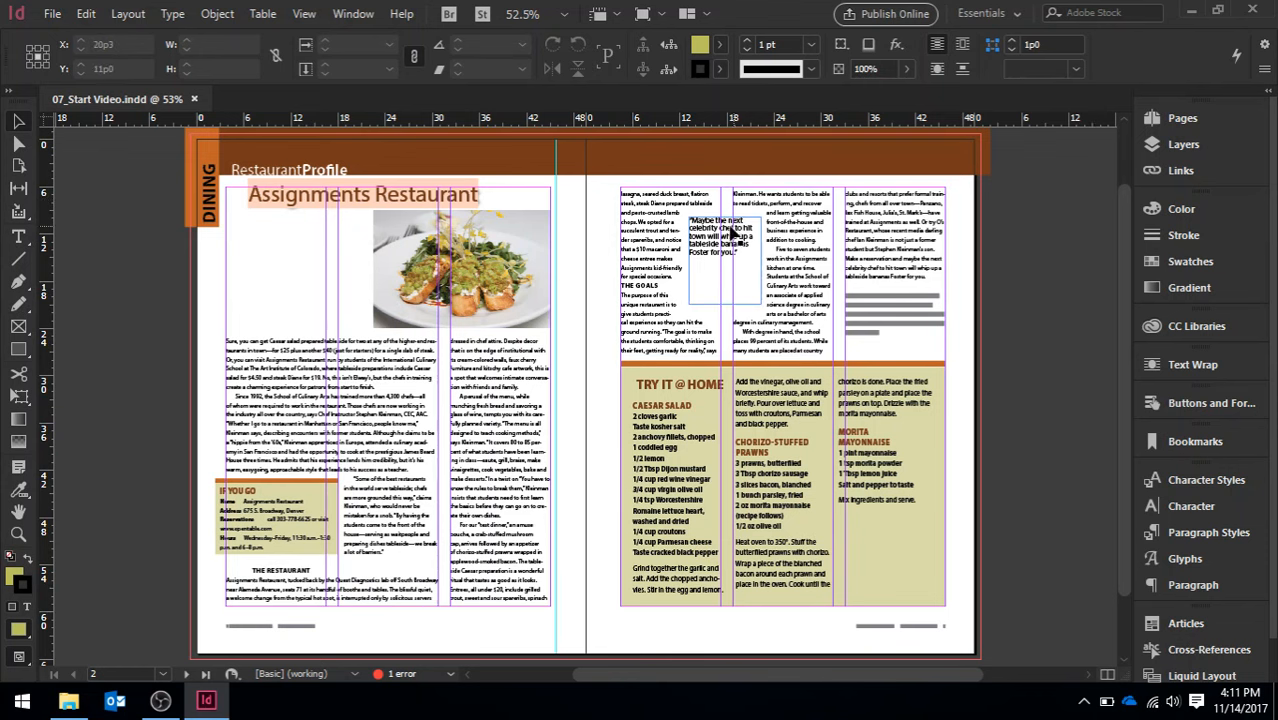
Select the pull-quote text frame between the first two columns of page 3 and hide the baseline grid.
left_click(748, 294)
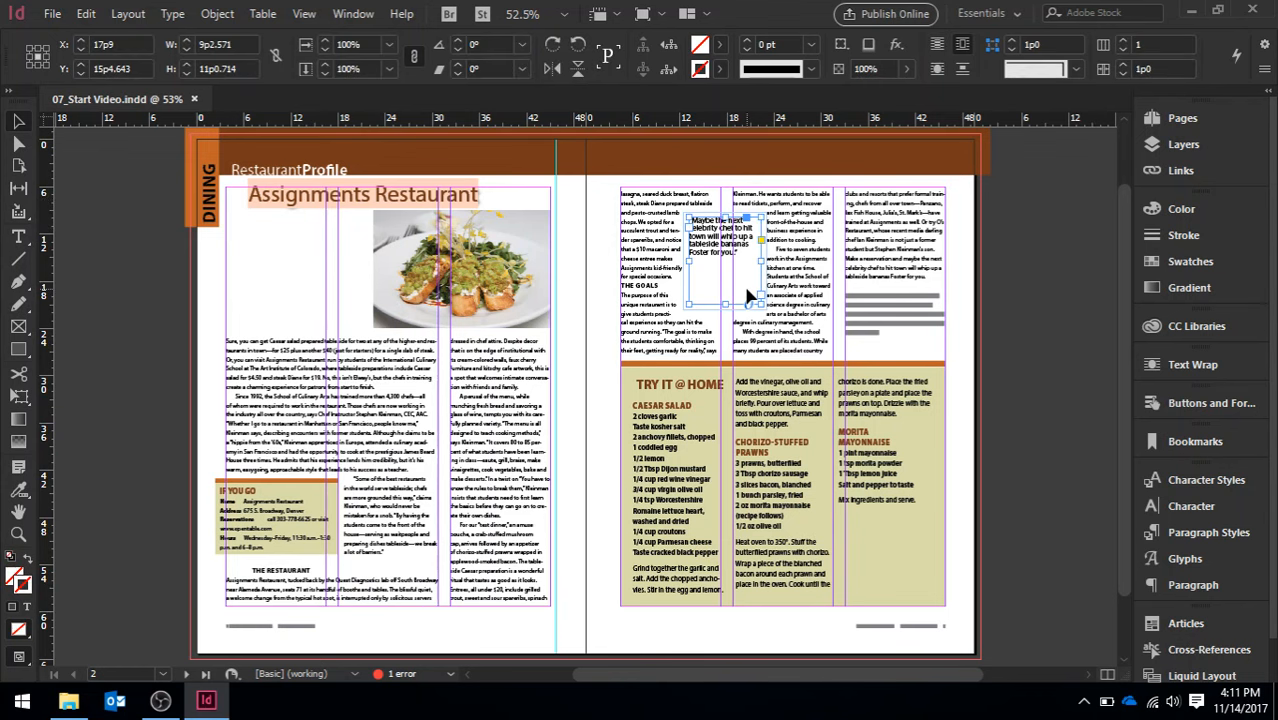
key("ctrl+equal")
key("ctrl+equal")
key("ctrl+equal")
key("ctrl+equal")
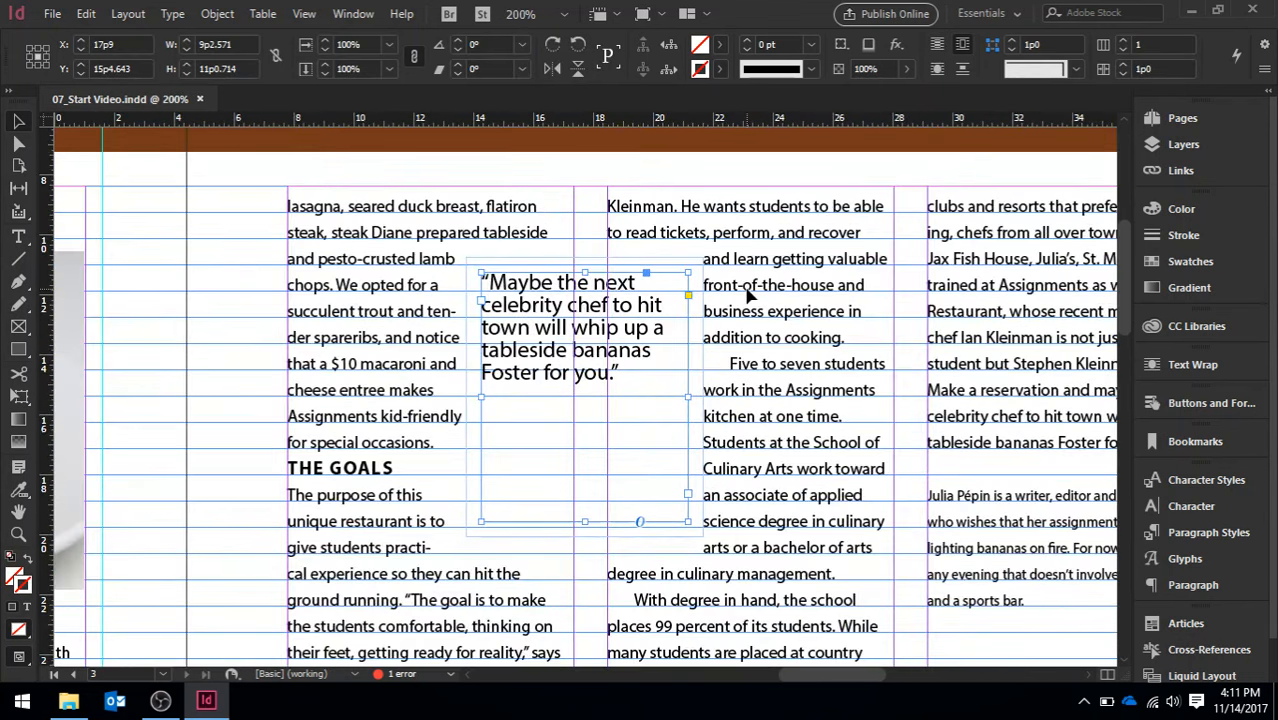
key("ctrl+equal")
key("ctrl+minus")
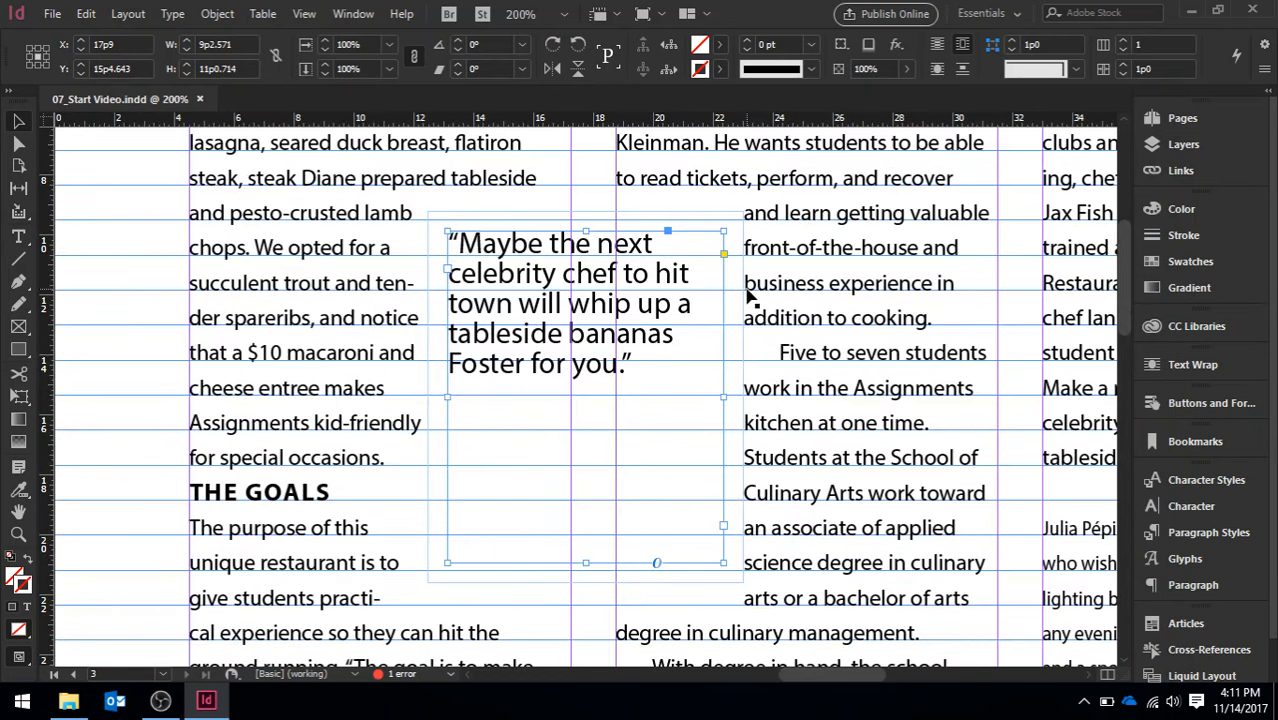
left_click_drag(830, 669, 856, 677)
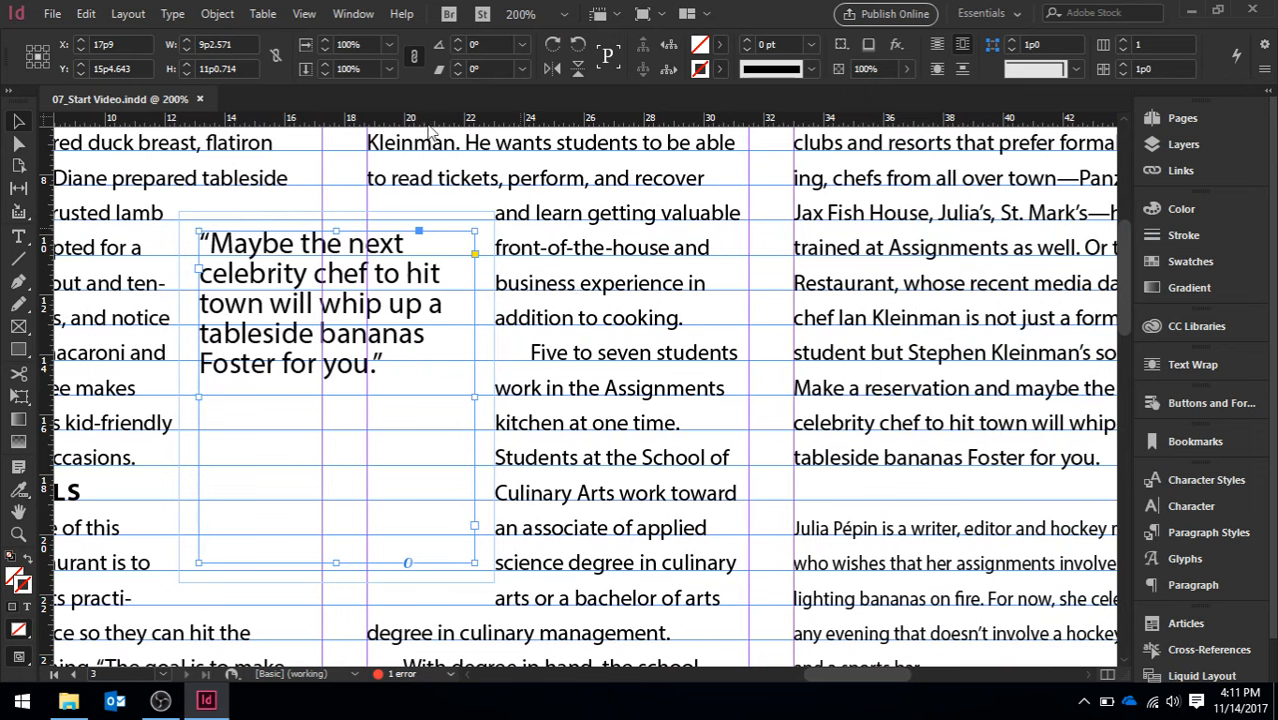
left_click(305, 17)
mouse_move(532, 396)
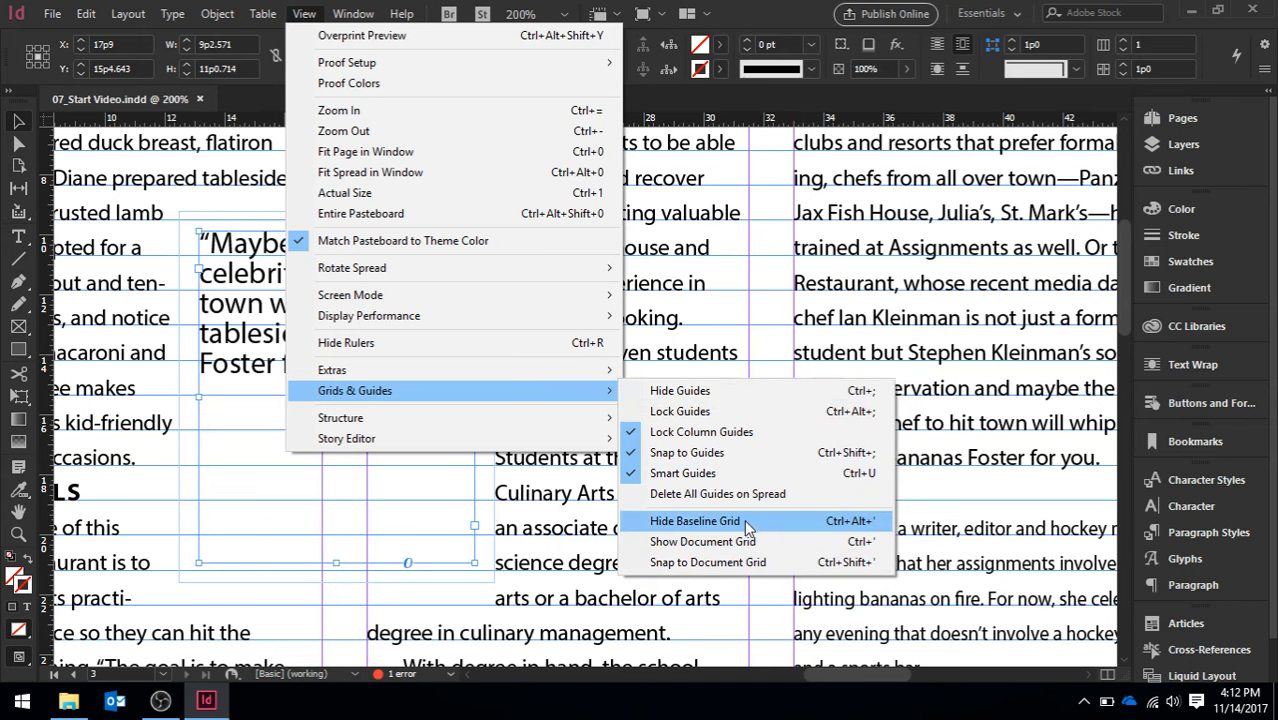
left_click(744, 519)
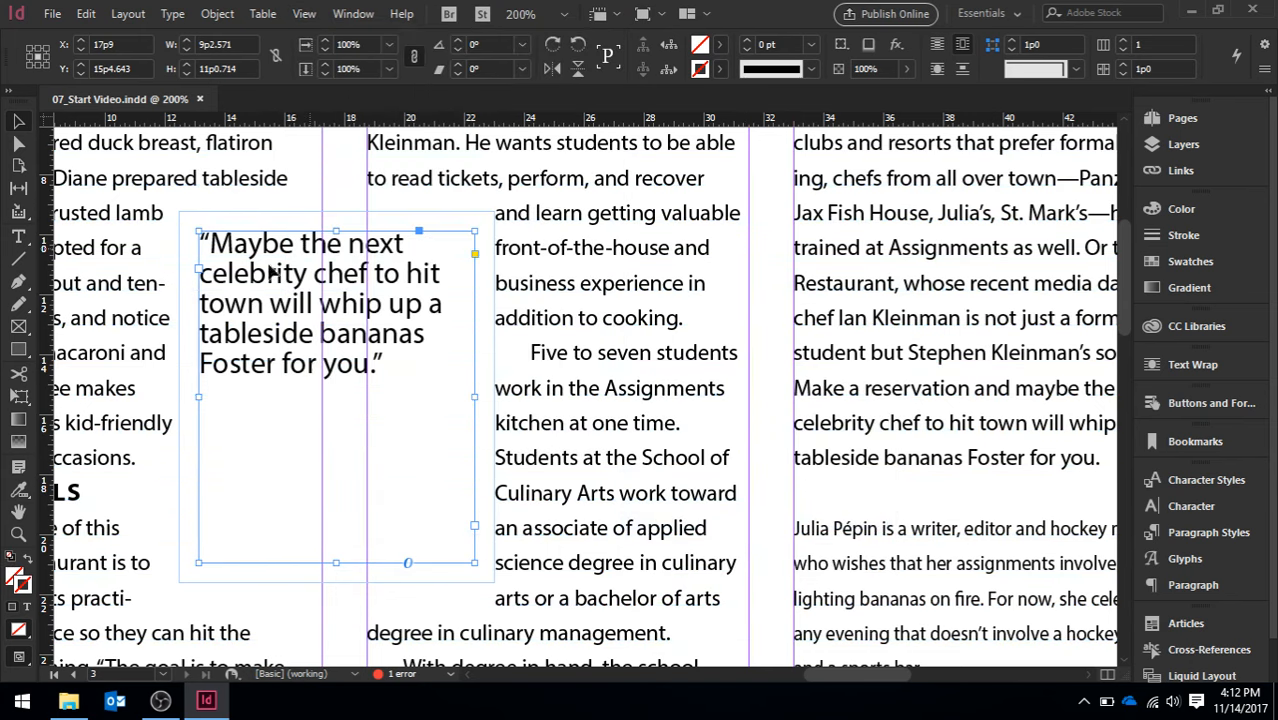
Select all of the pull-quote text and set its font size to 14 pt.
left_click(18, 238)
left_click(229, 247)
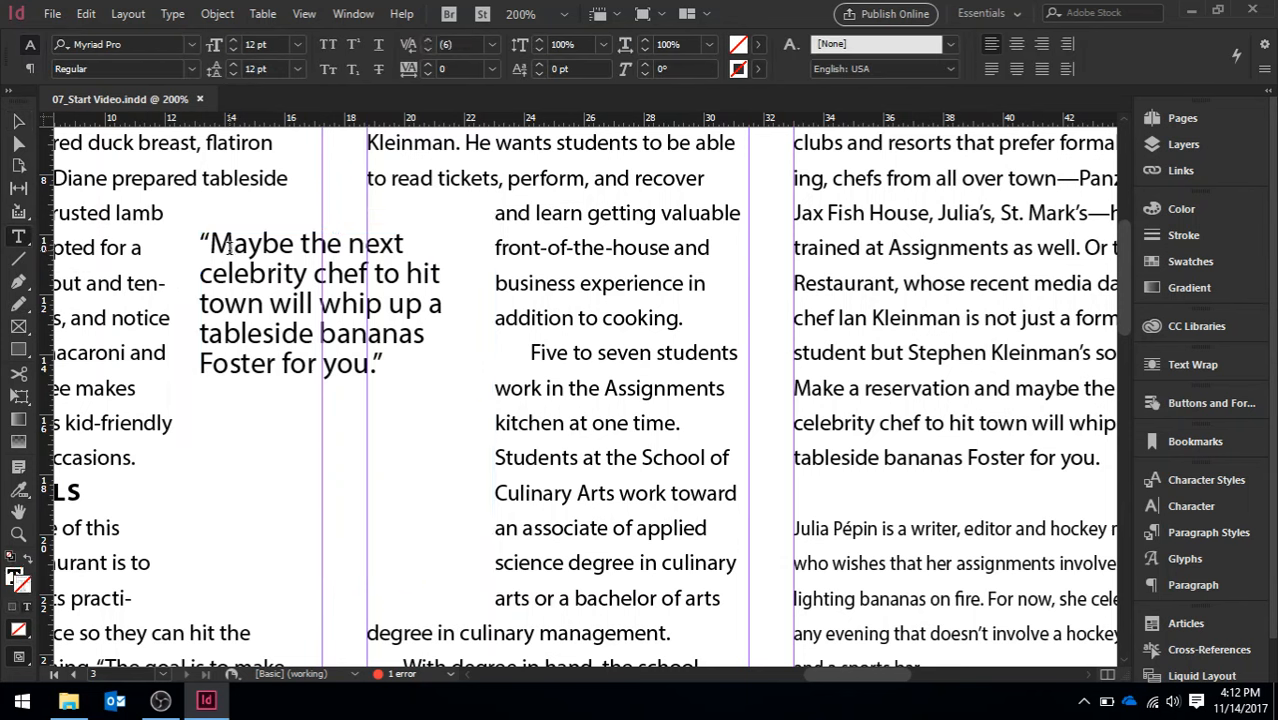
left_click_drag(386, 360, 200, 238)
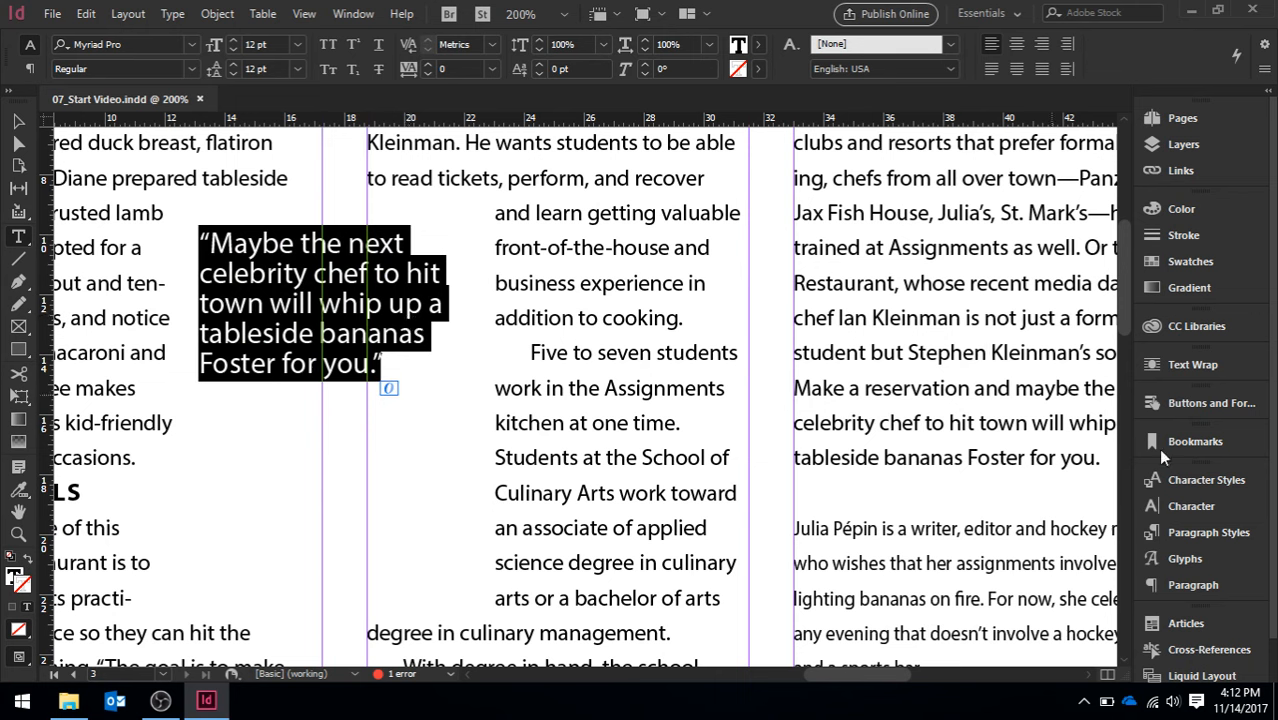
left_click(1207, 508)
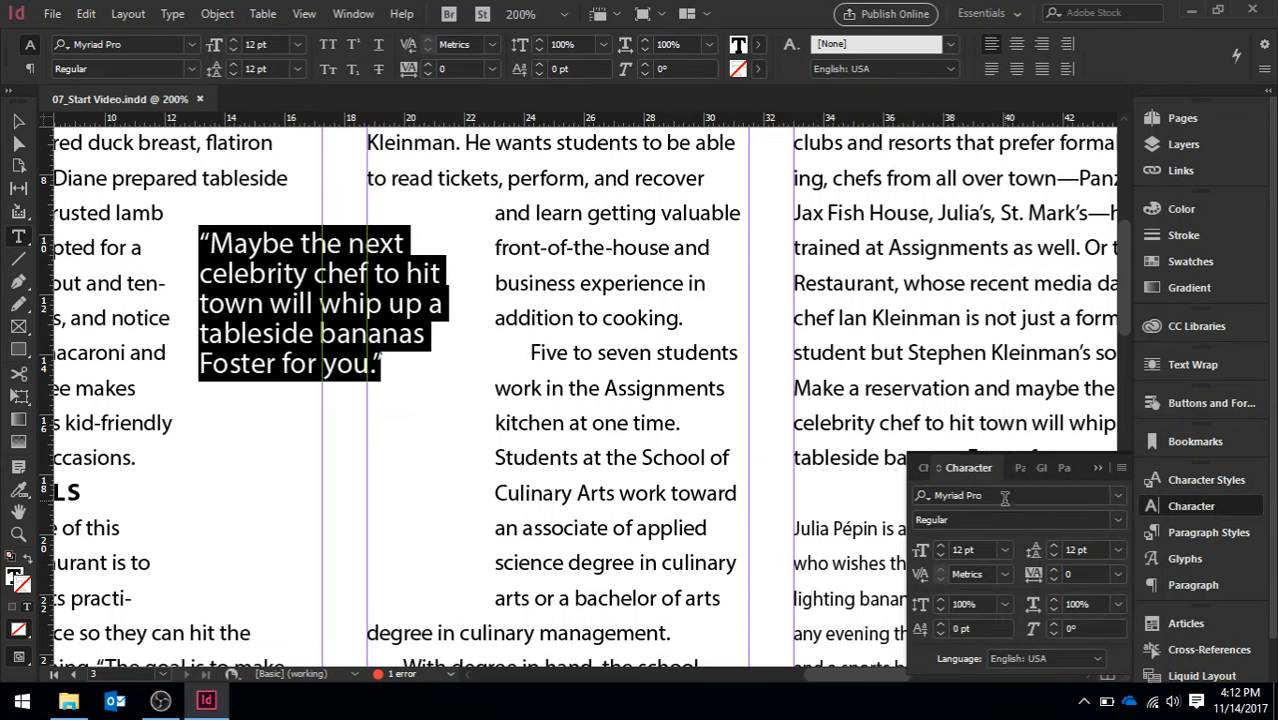
left_click(940, 545)
left_click(940, 545)
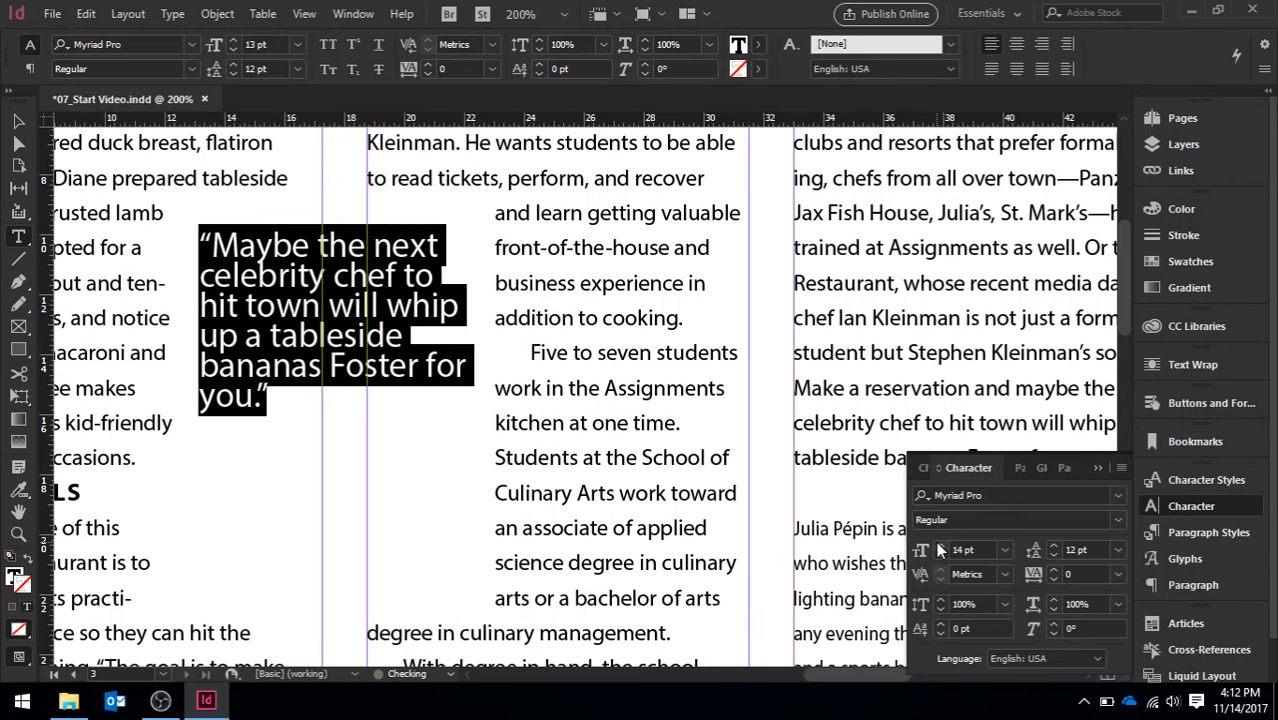
Set the leading of the selected pull-quote text to 20 pt.
left_click(1052, 545)
left_click(1052, 545)
left_click(1052, 545)
left_click(1052, 545)
left_click(1052, 545)
left_click(1052, 545)
left_click(1052, 545)
left_click(1052, 545)
left_click(1052, 545)
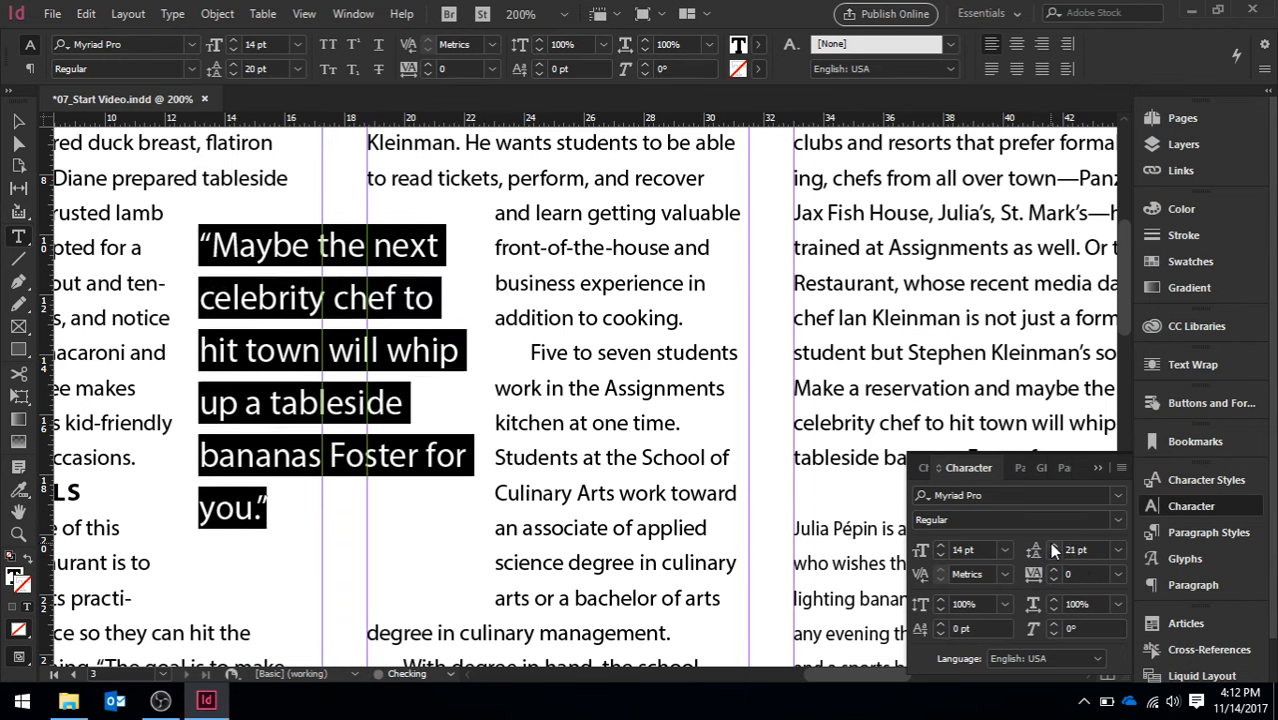
left_click(1052, 555)
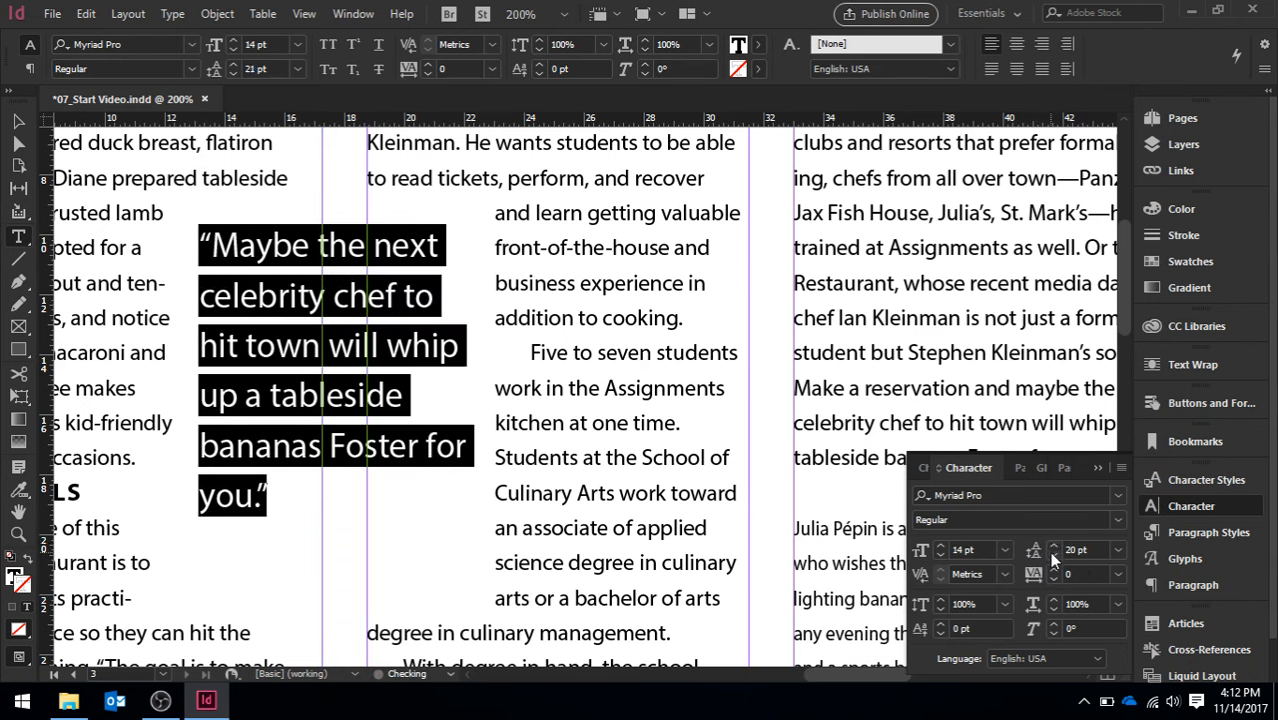
Change the pull-quote text's font to Bodoni MT Bold Italic.
left_click(987, 495)
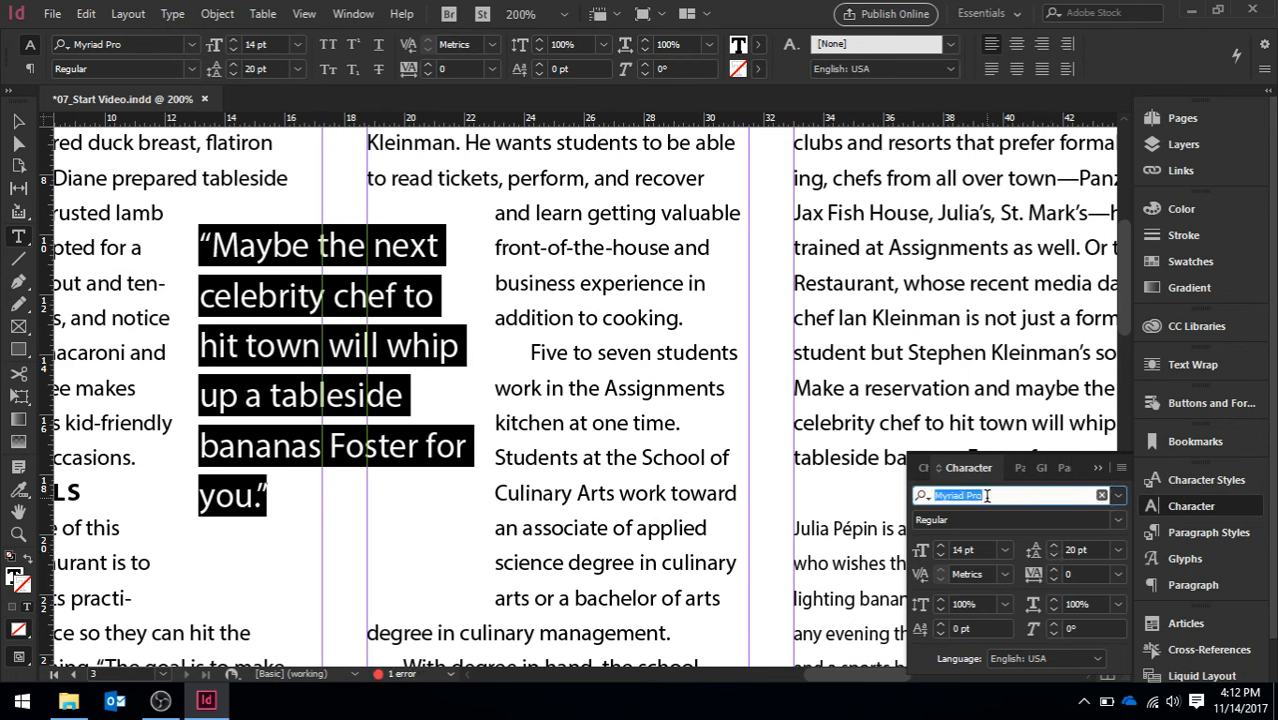
type("bo")
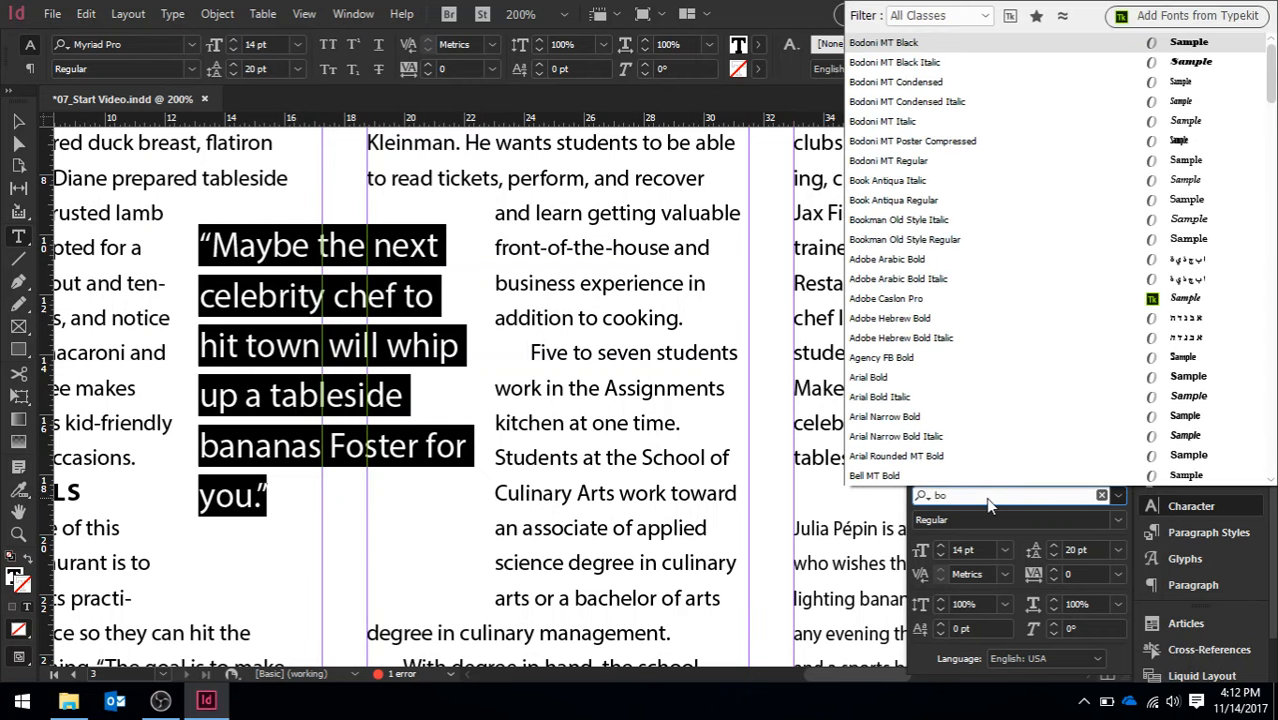
type("doni MT")
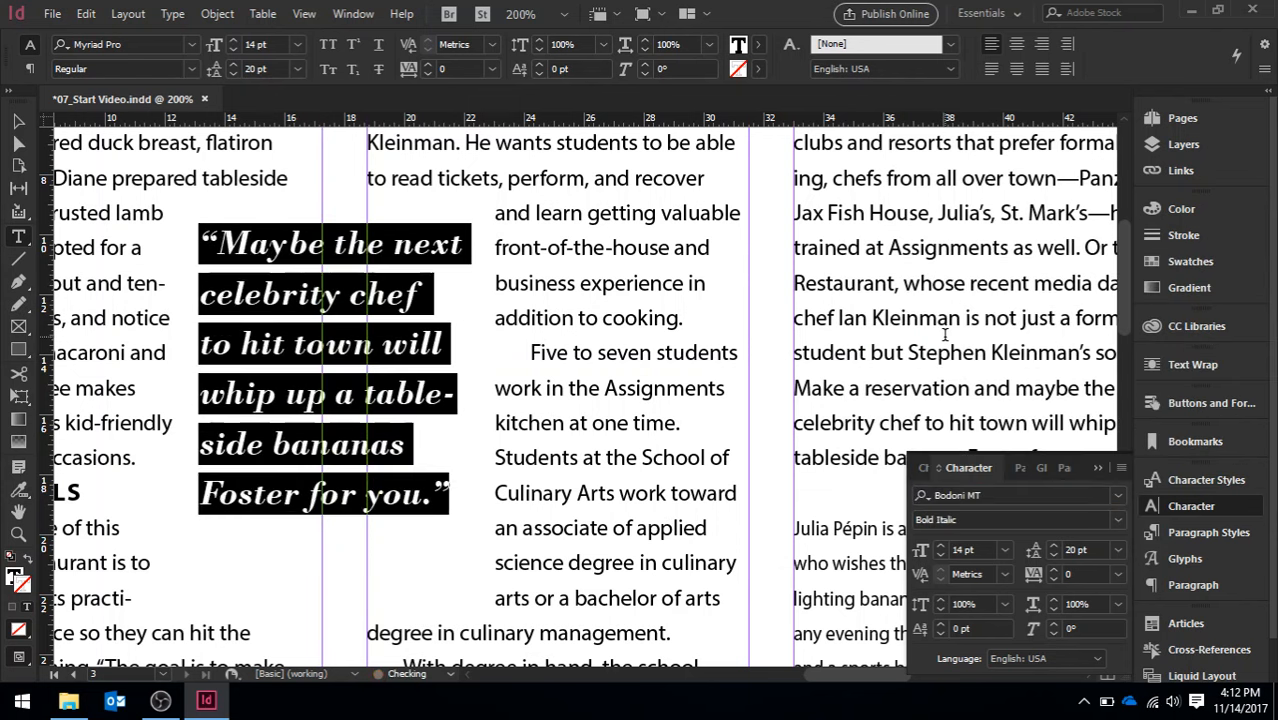
left_click(893, 338)
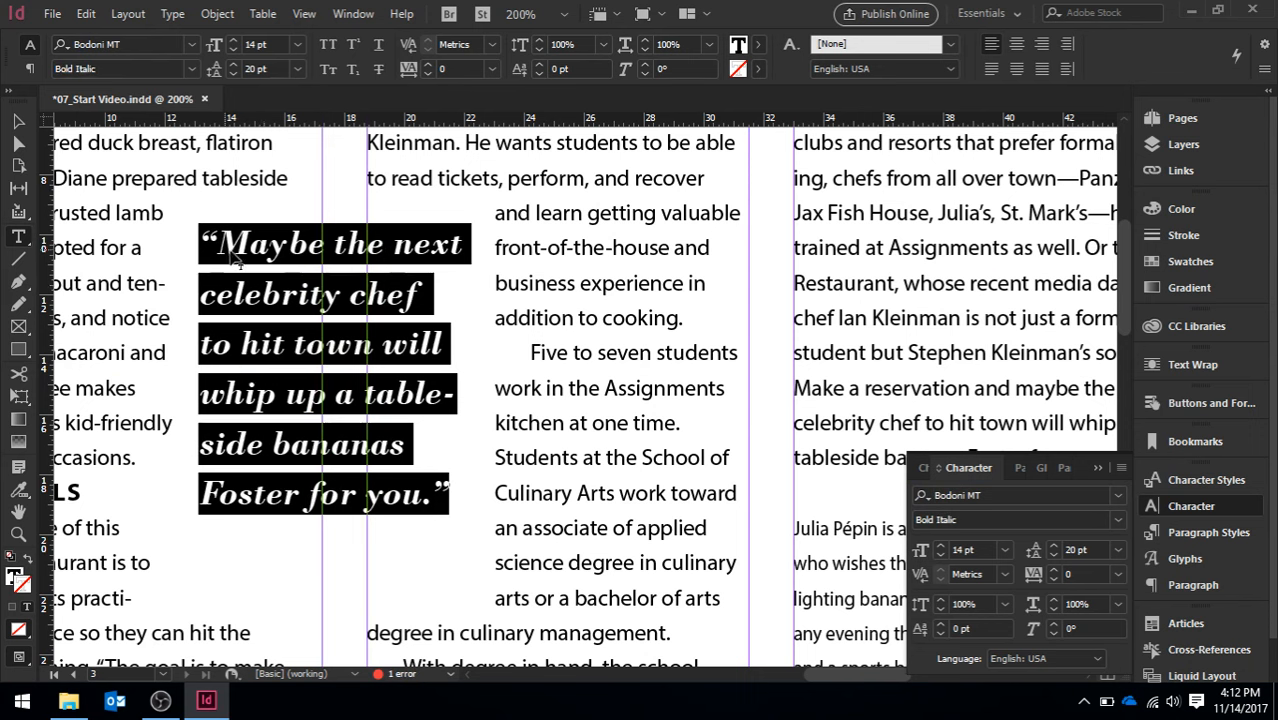
Apply the Black Italic style to the initial "M" of "Maybe" in the pull quote.
left_click(250, 243)
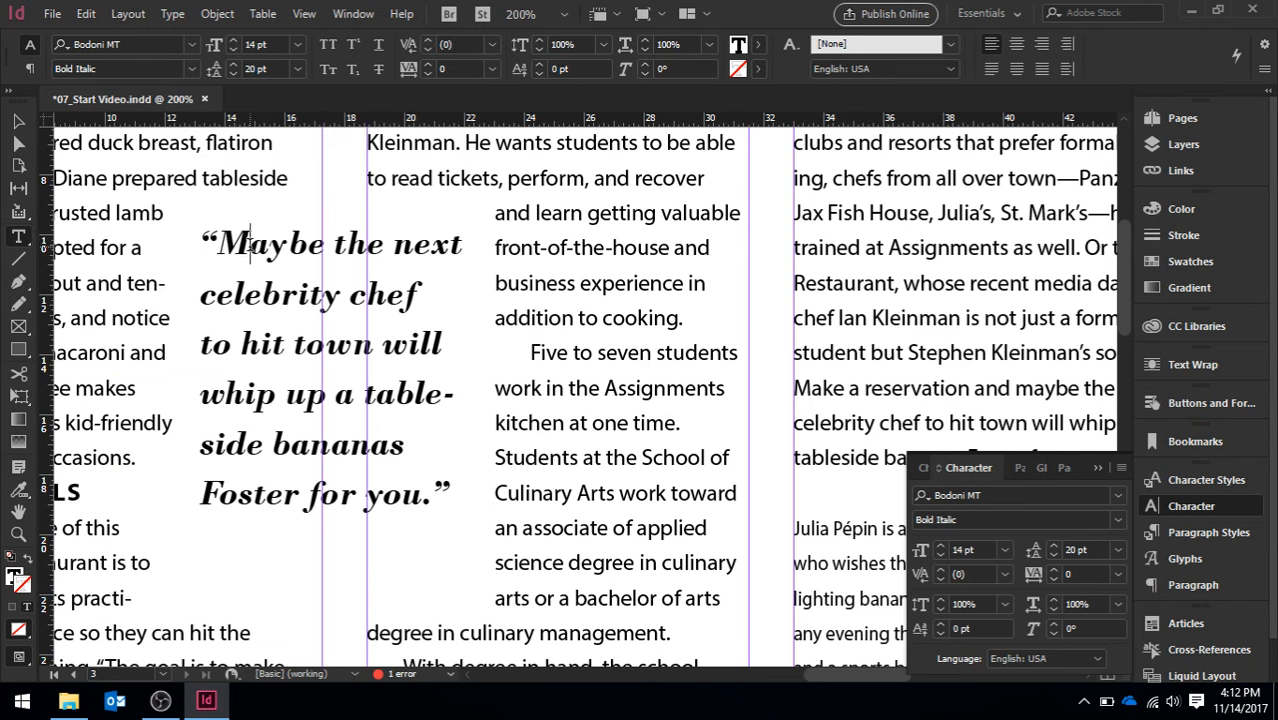
left_click_drag(250, 243, 232, 245)
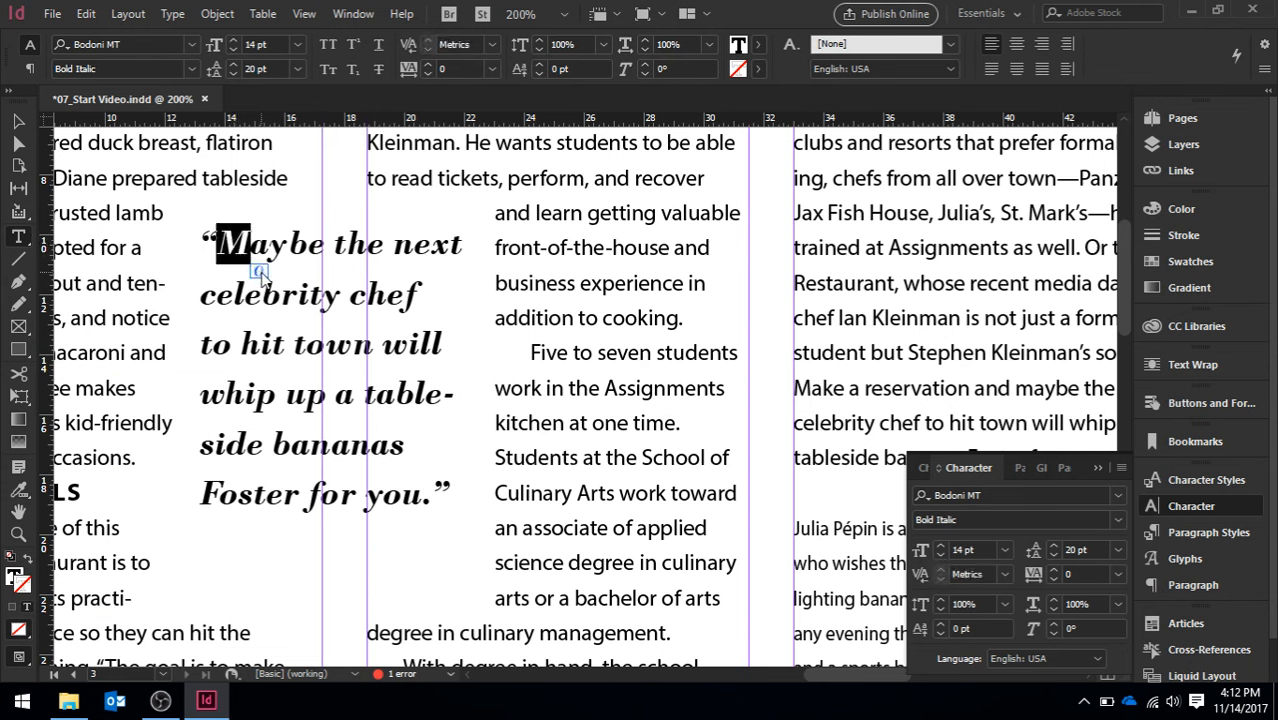
mouse_move(259, 276)
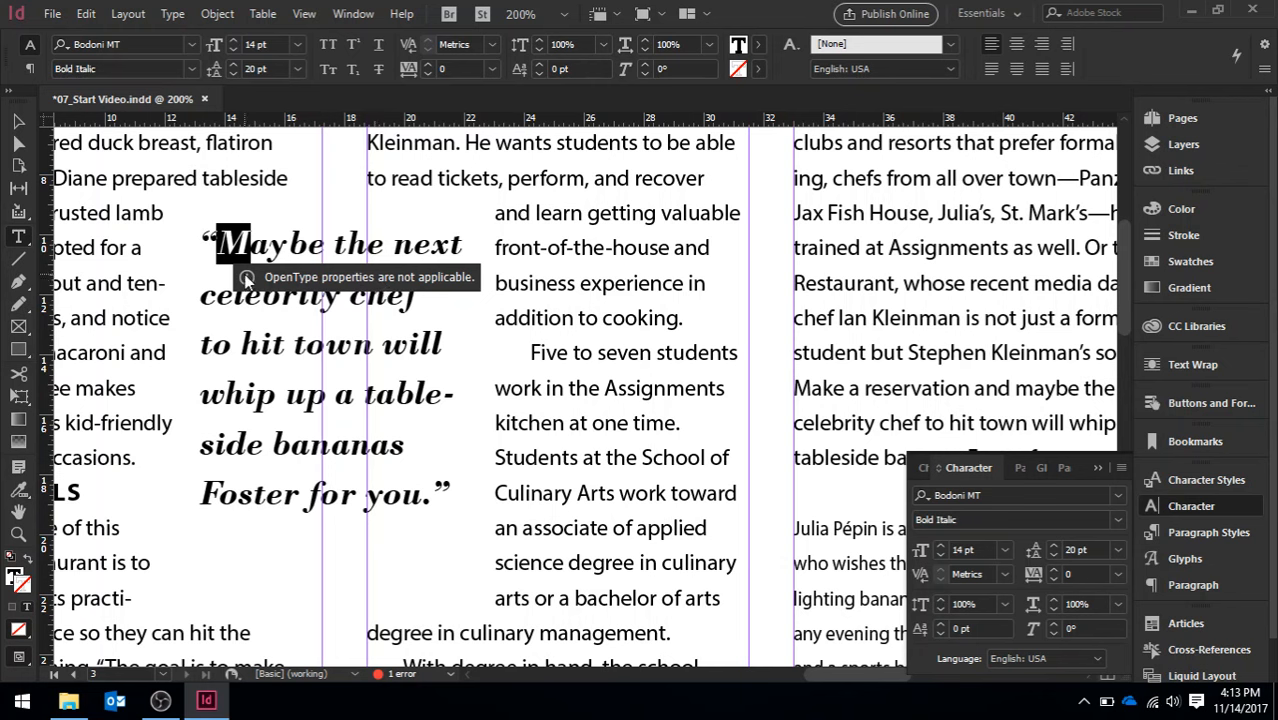
left_click(1117, 521)
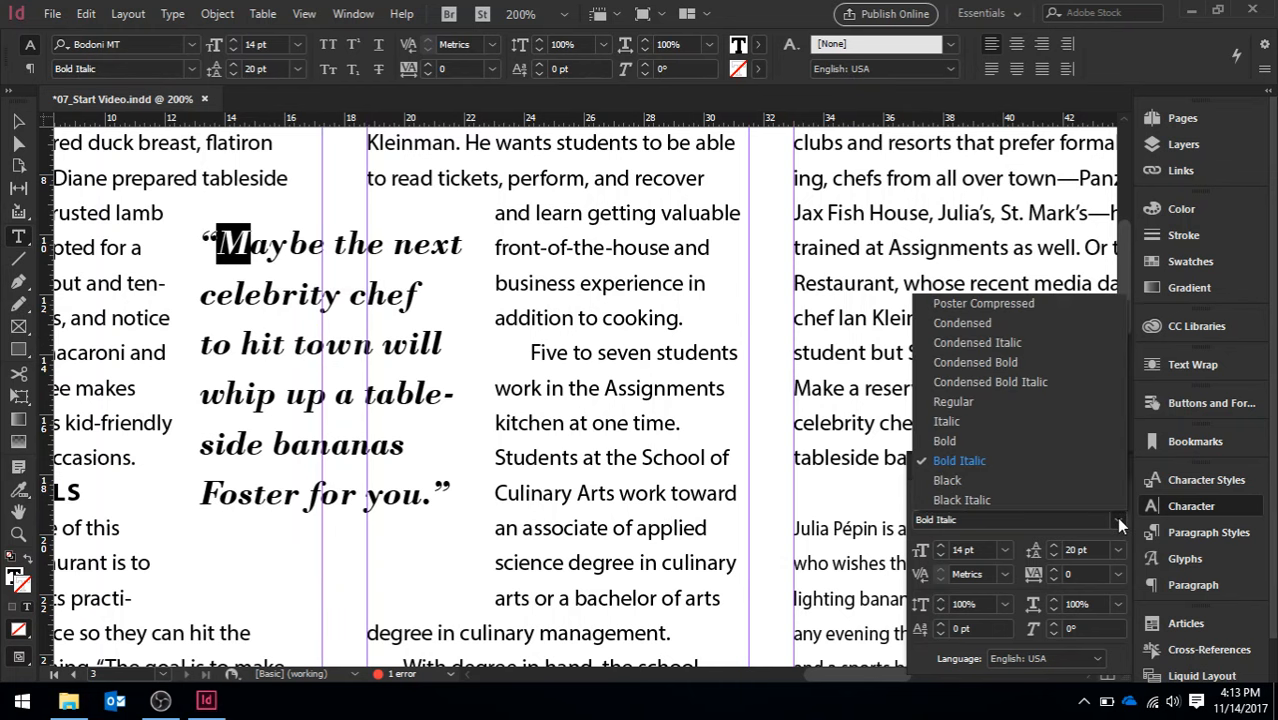
left_click(964, 500)
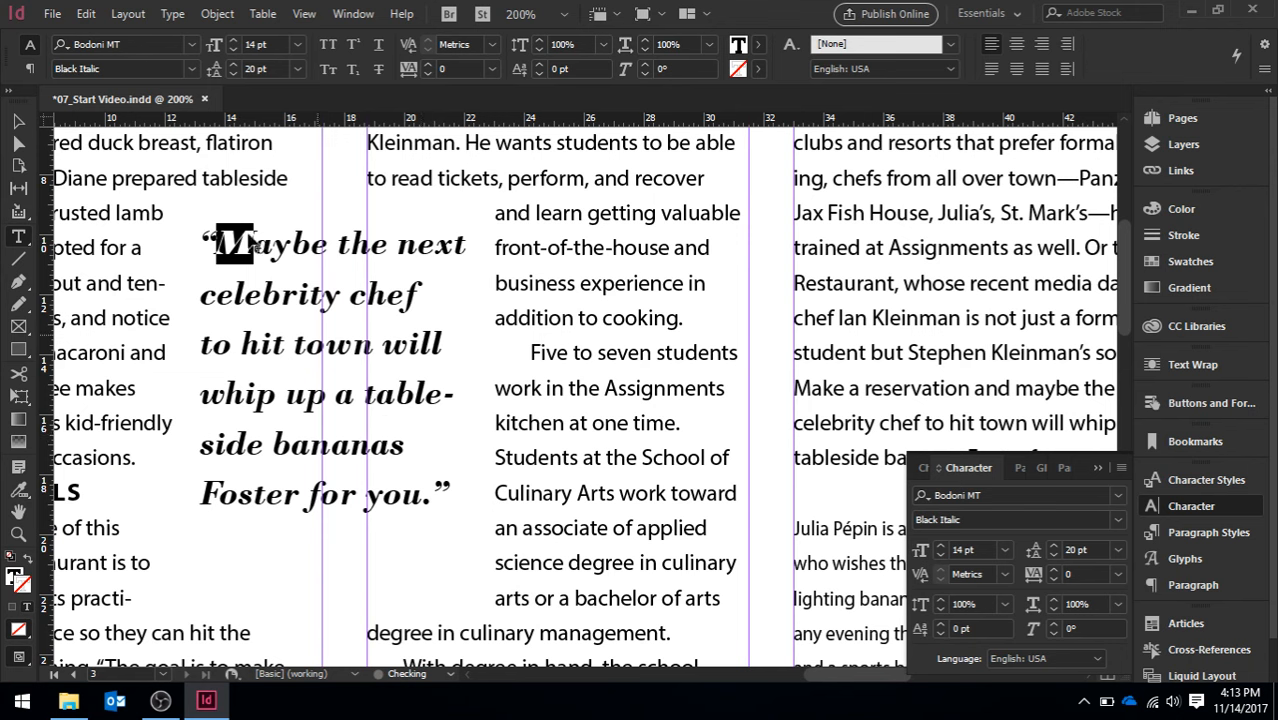
Apply the Black Italic style to the "F" of "Foster" in the last line of the pull quote.
left_click(218, 494)
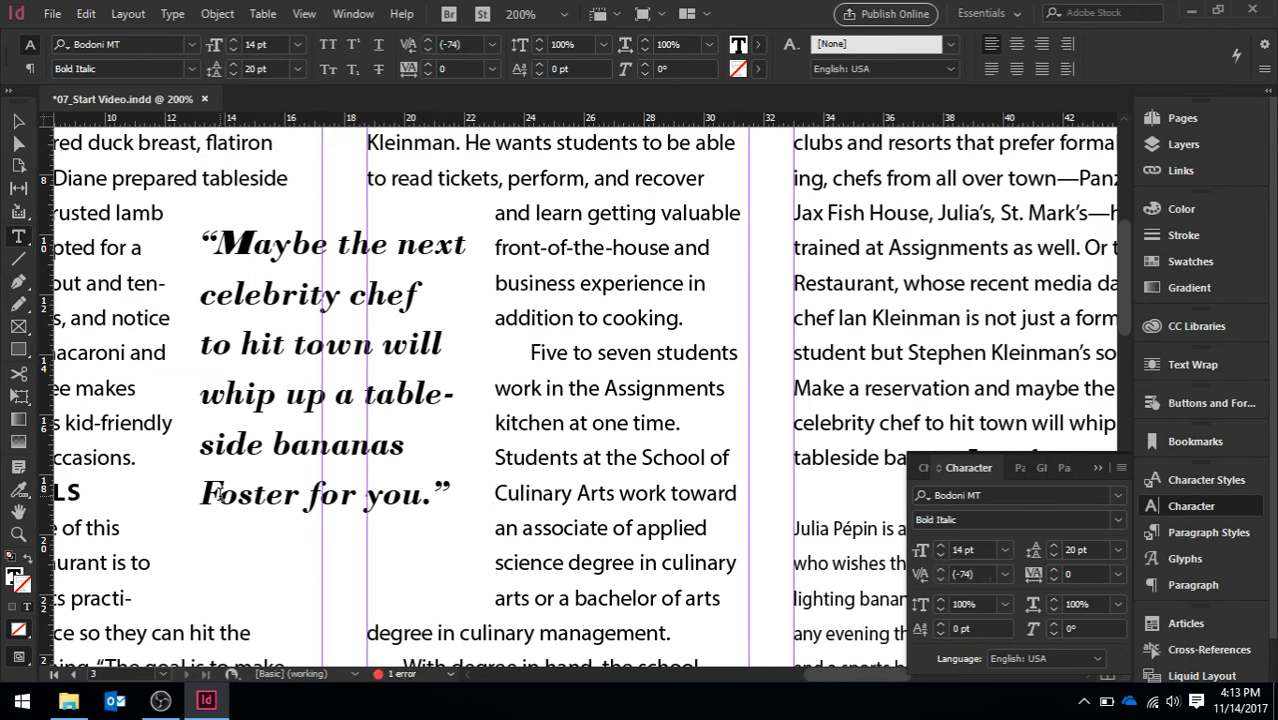
key("shift+Left")
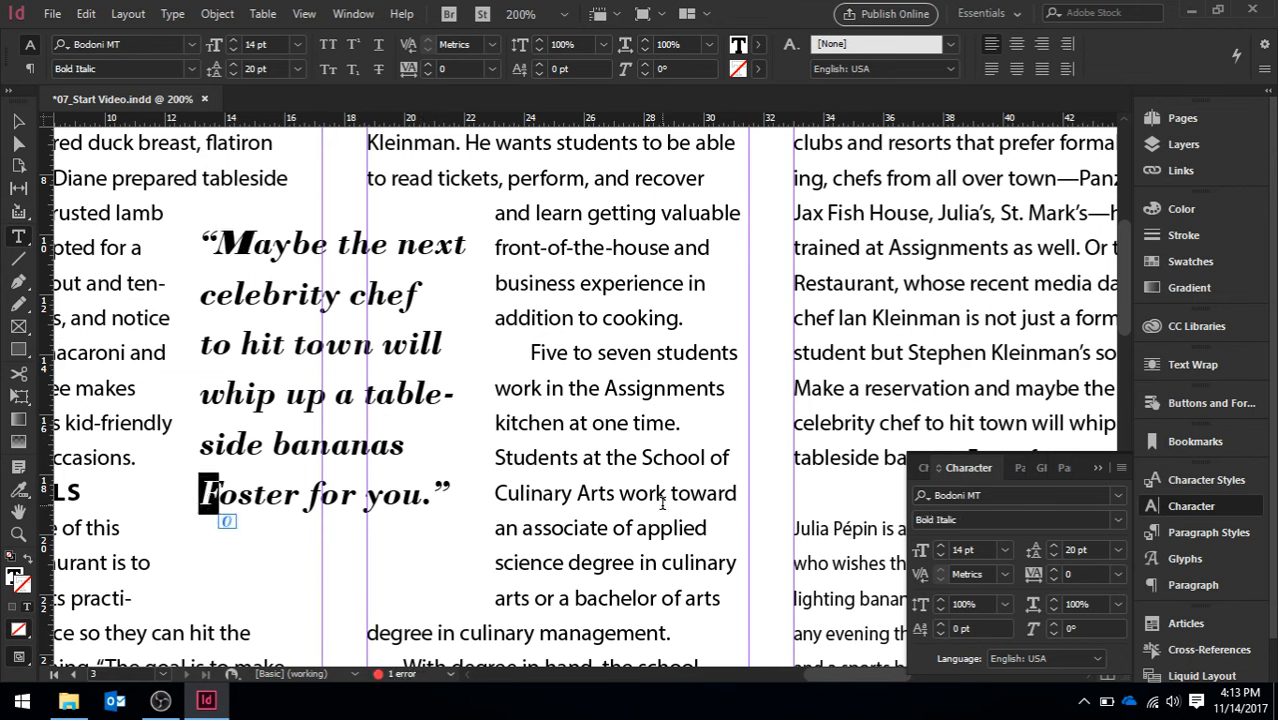
left_click(1118, 519)
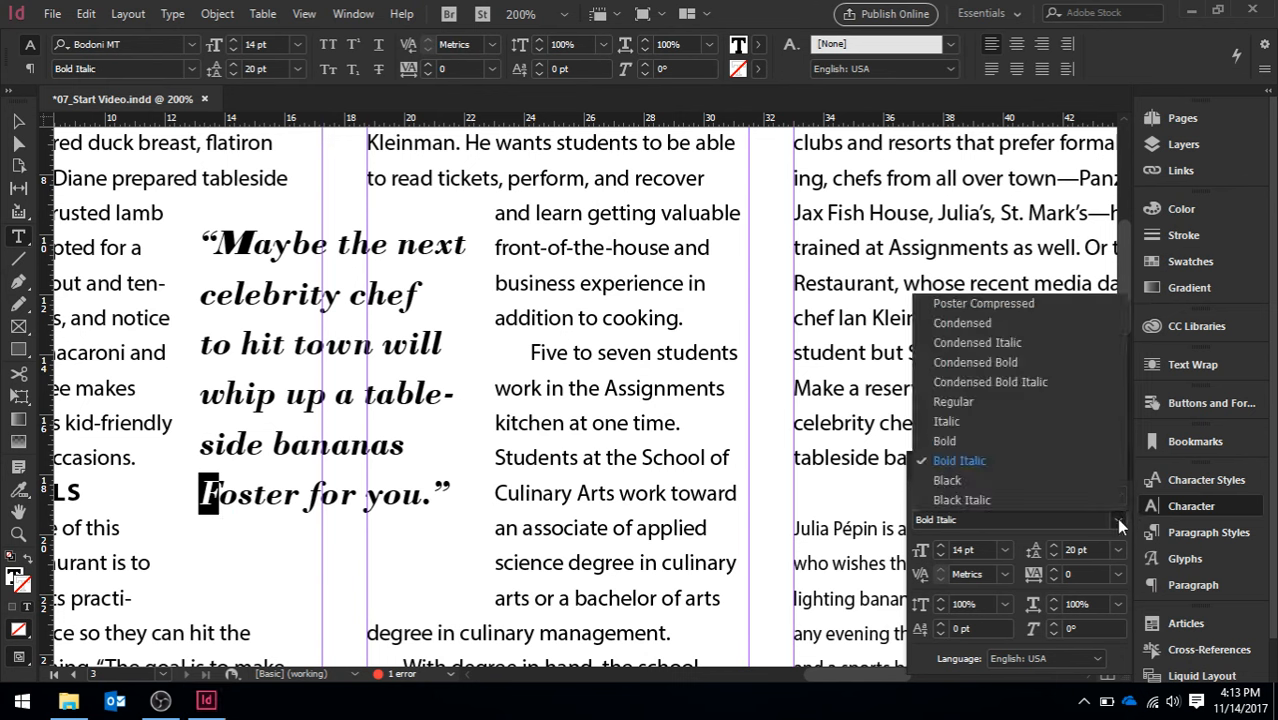
left_click(1062, 500)
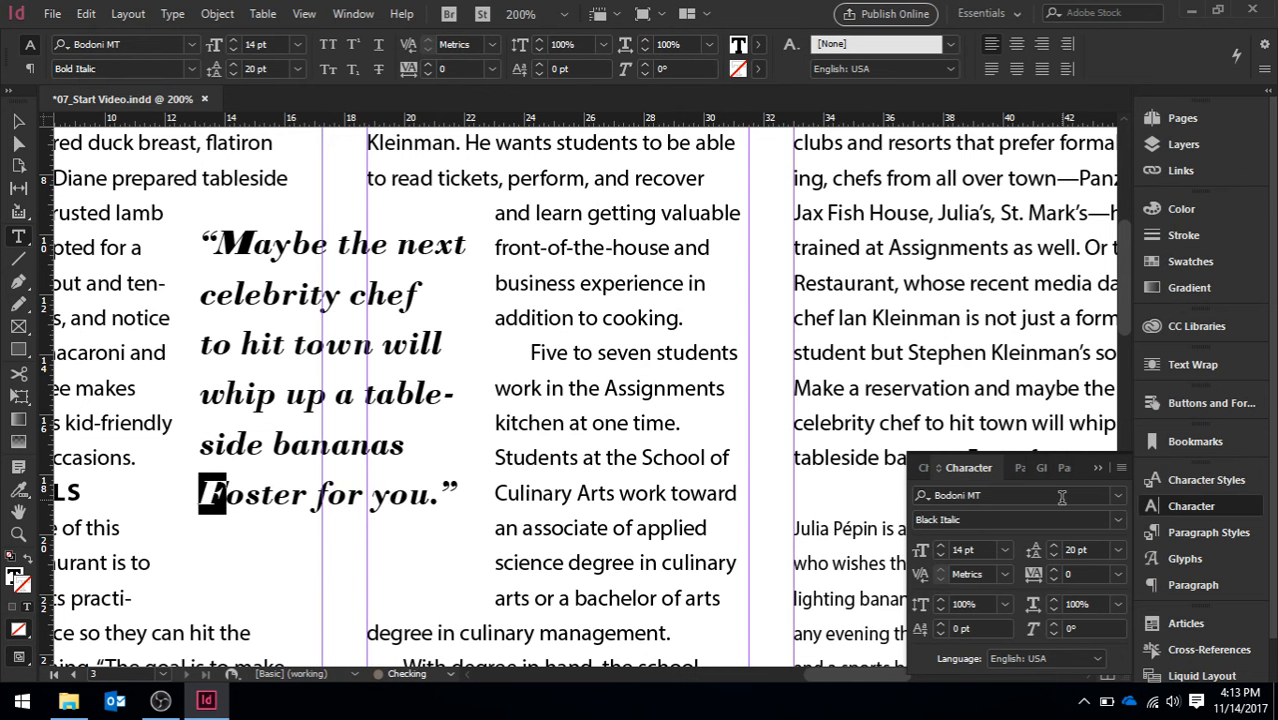
Capitalize the "b" of "bananas" in the pull quote and set that letter in Black Italic.
left_click(293, 444)
key("shift+Left")
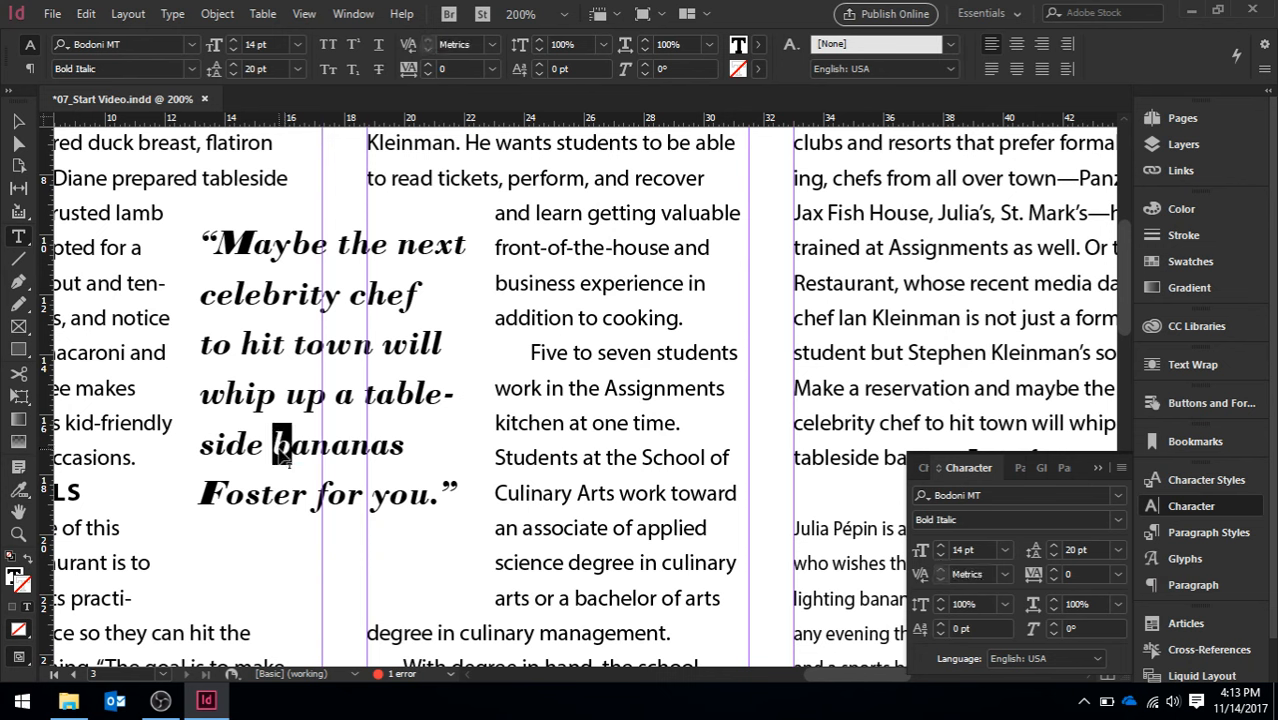
type("B")
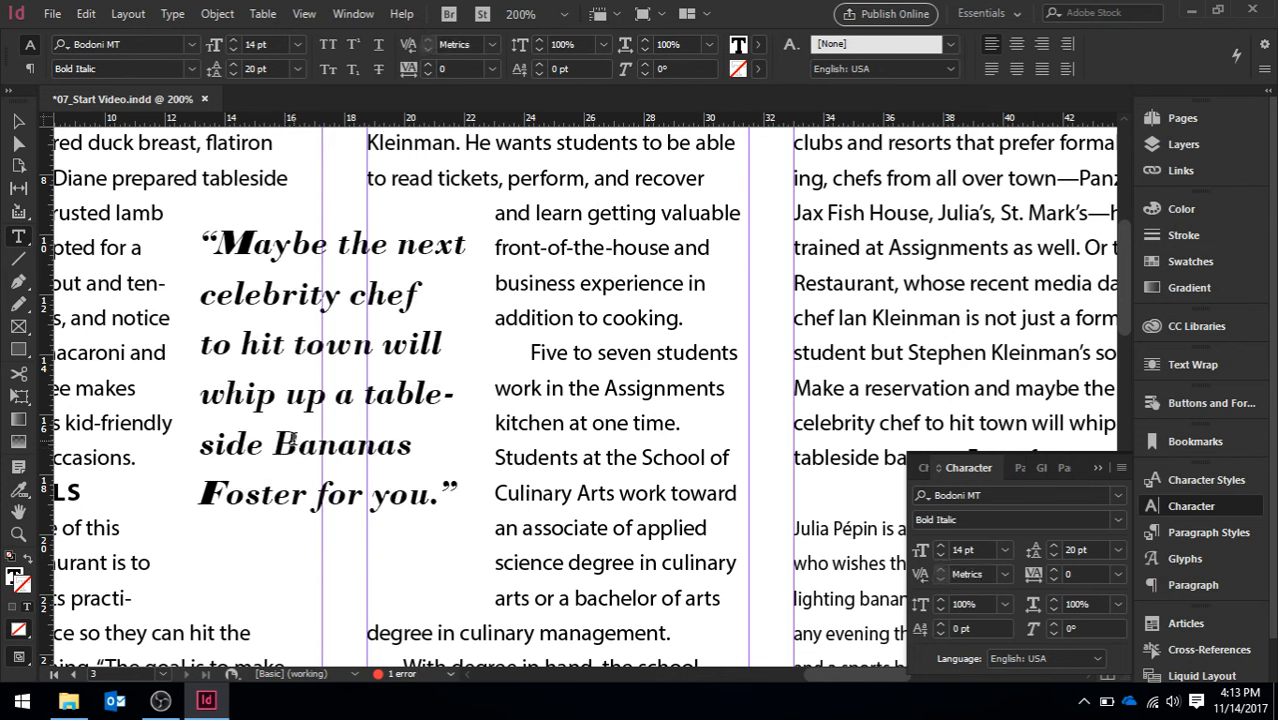
key("shift+Left")
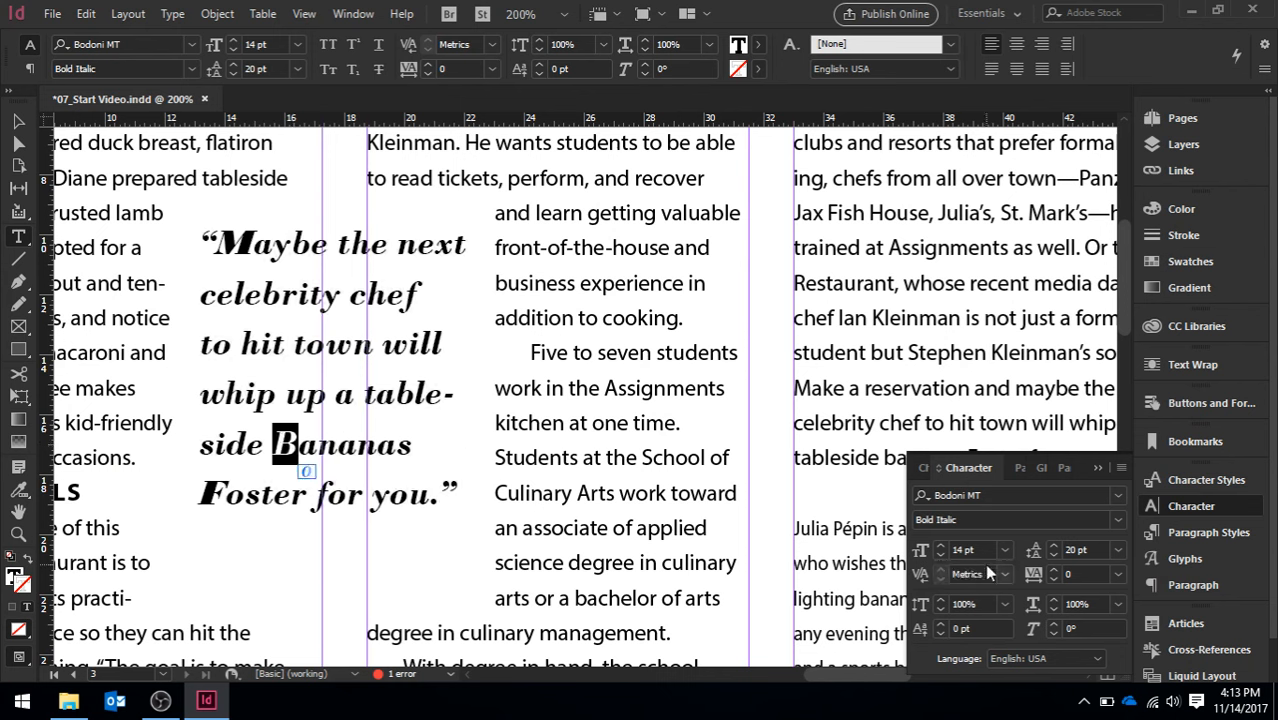
left_click(1116, 520)
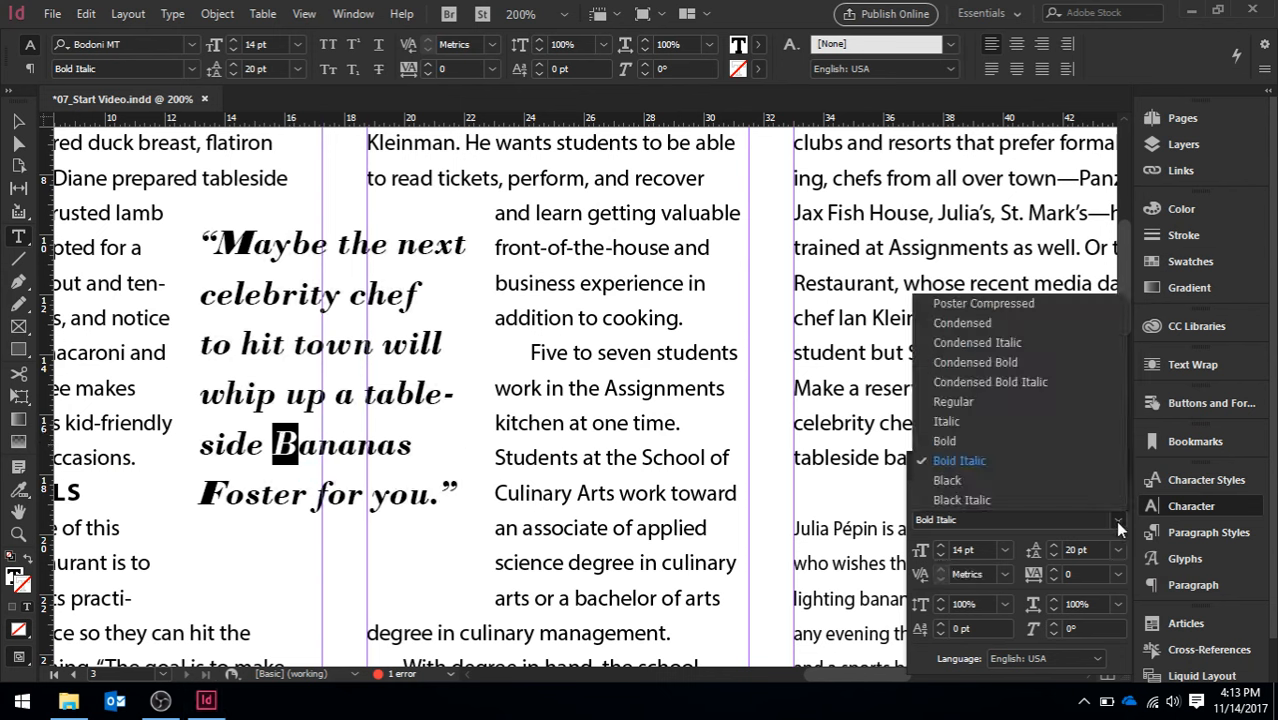
left_click(983, 500)
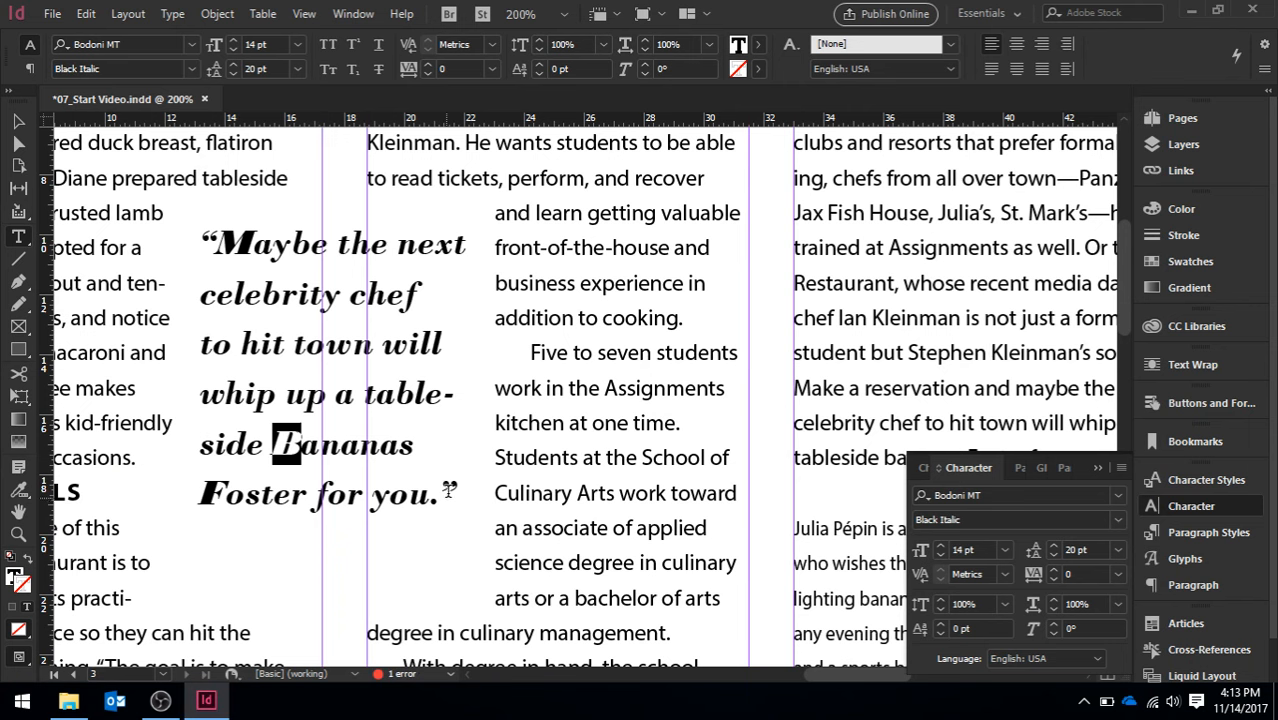
Add an empty new line after the closing quotation mark at the end of the pull quote.
left_click(441, 490)
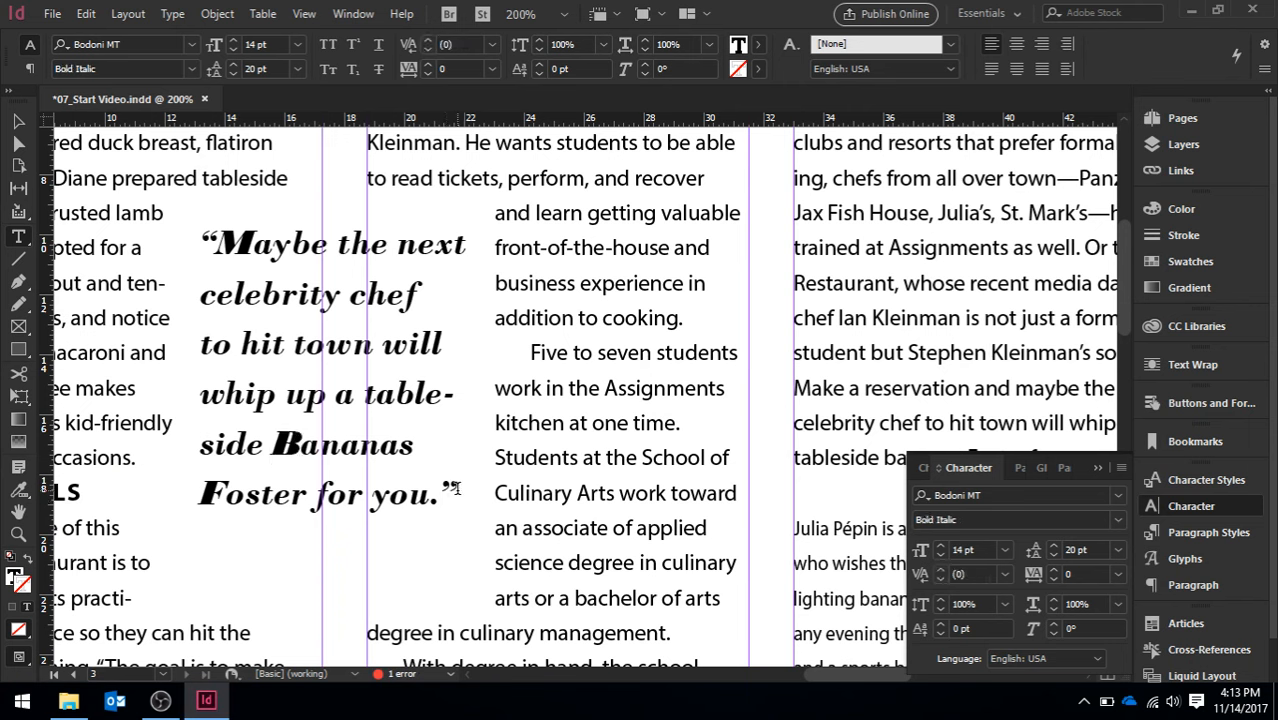
left_click(455, 490)
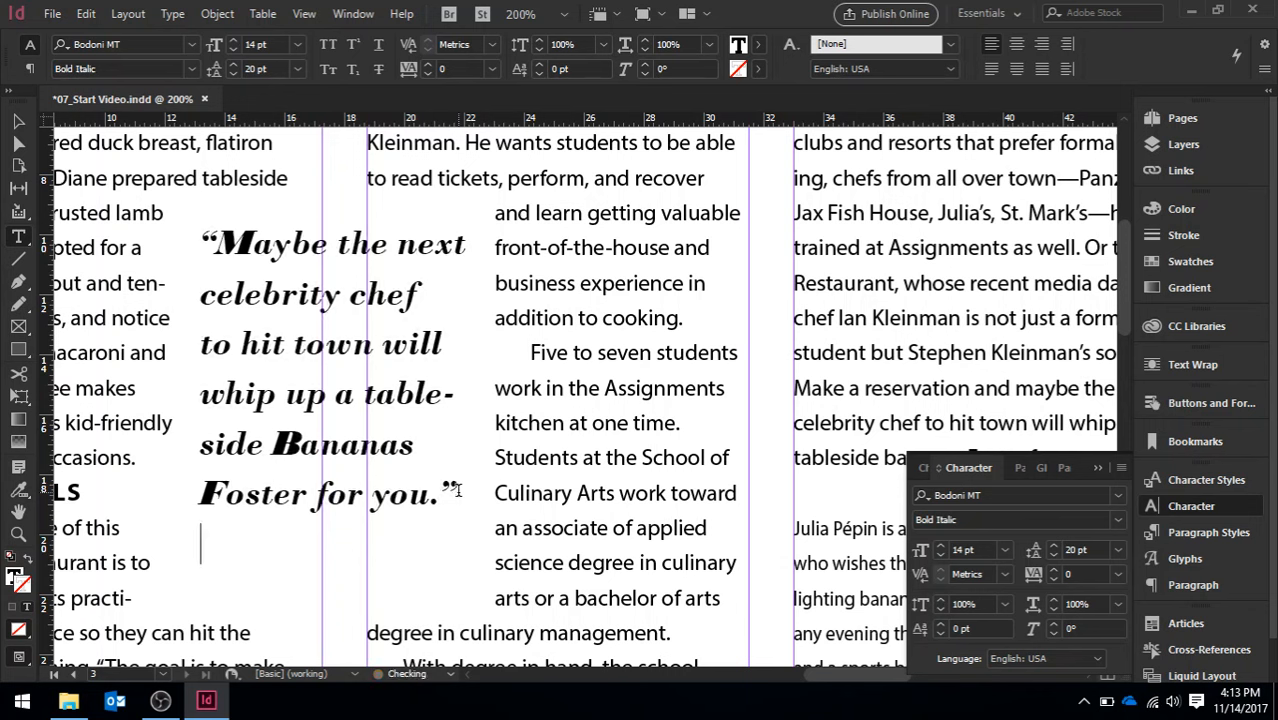
left_click(1098, 467)
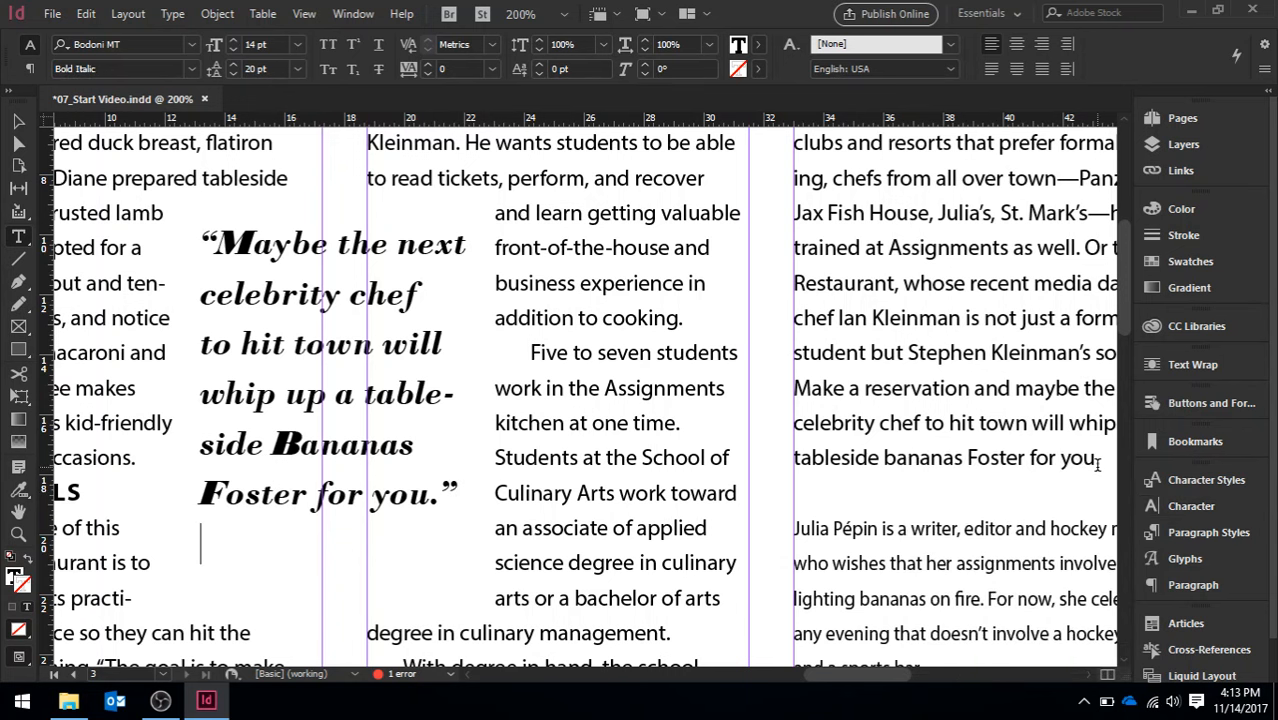
Examine the available Bodoni MT glyphs, first in the Symbols category and then across the Entire Font.
left_click(1198, 563)
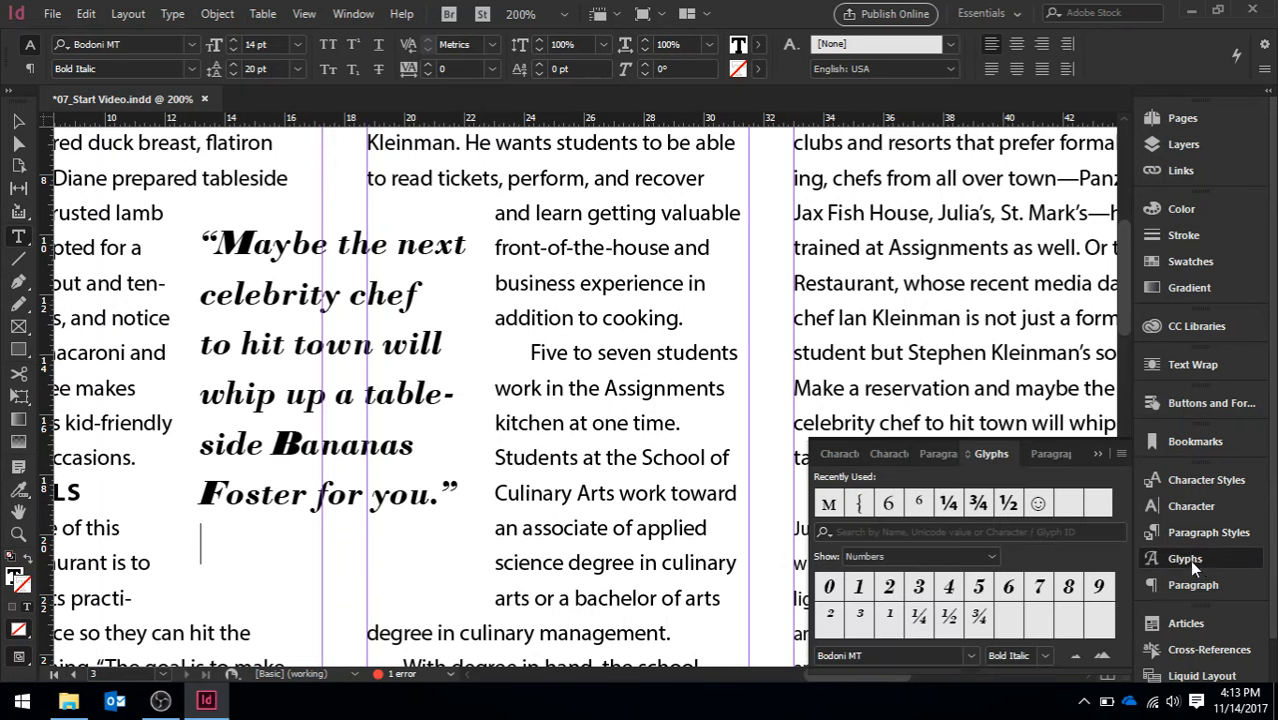
left_click(993, 558)
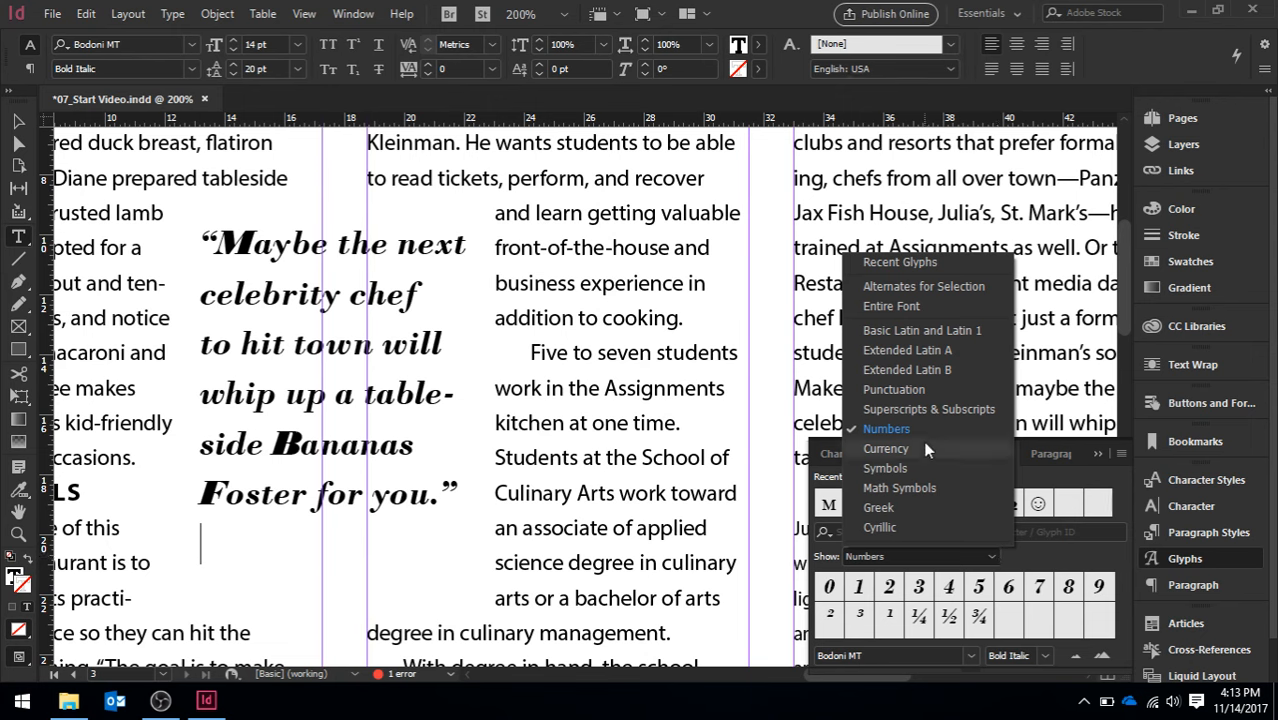
left_click(925, 470)
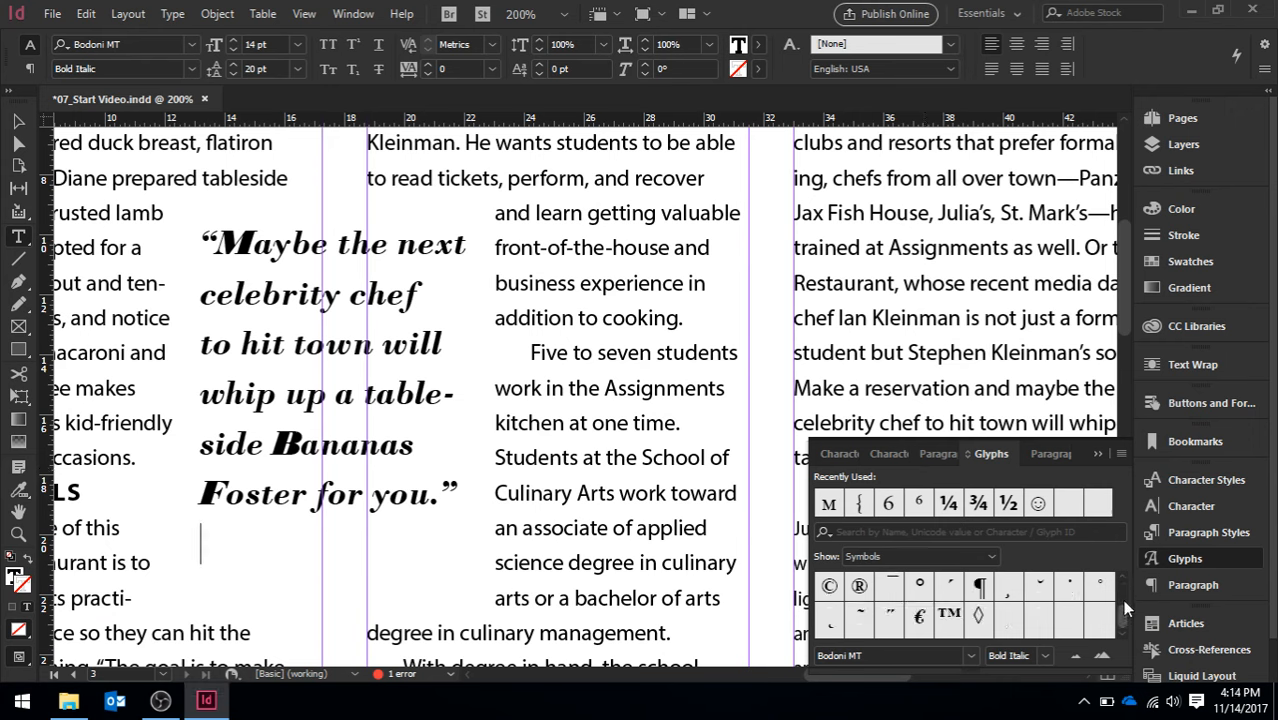
left_click(988, 562)
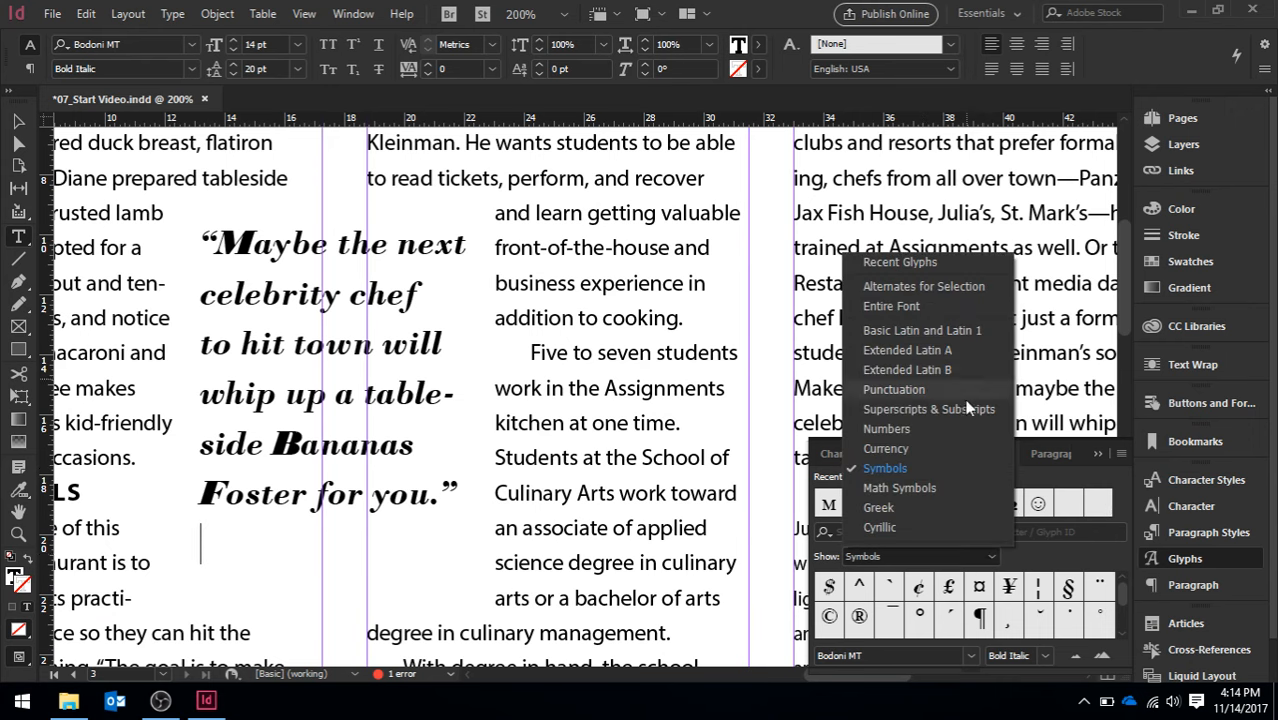
left_click(945, 305)
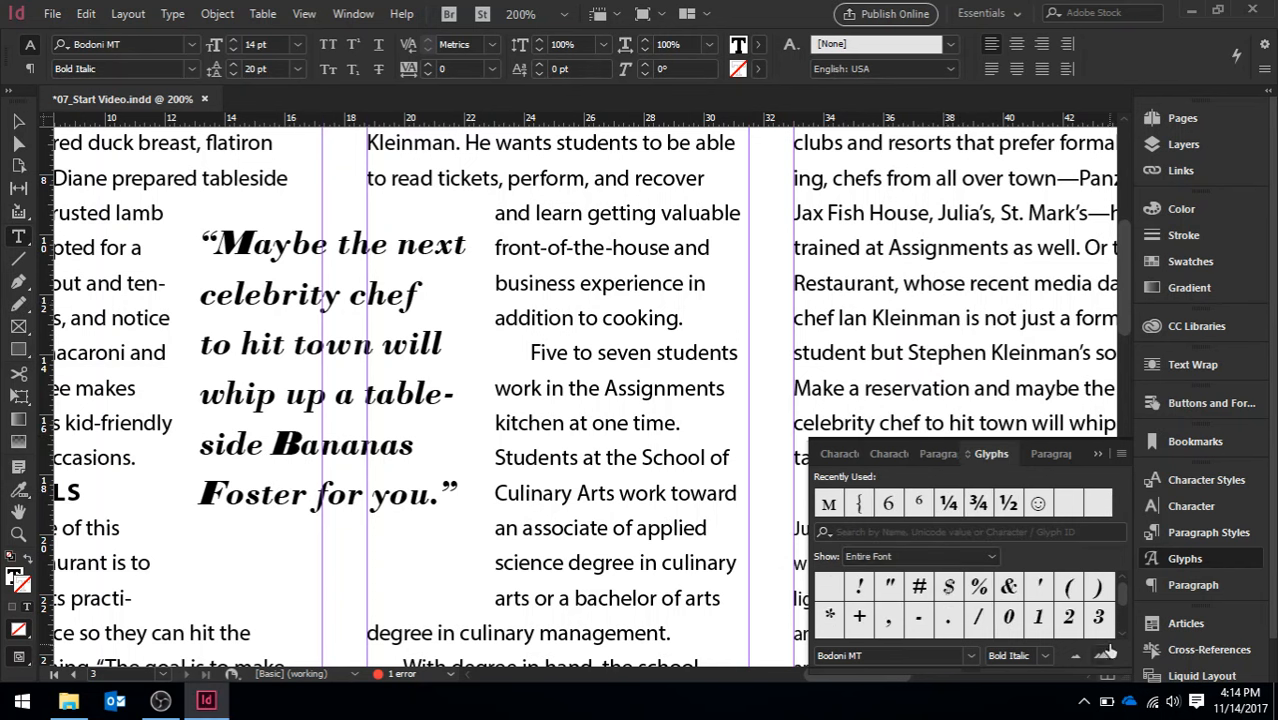
left_click_drag(1118, 588, 1120, 561)
Check the glyph alternates for the "F" of "Foster", then return the text cursor to the empty line below the quote.
left_click(930, 556)
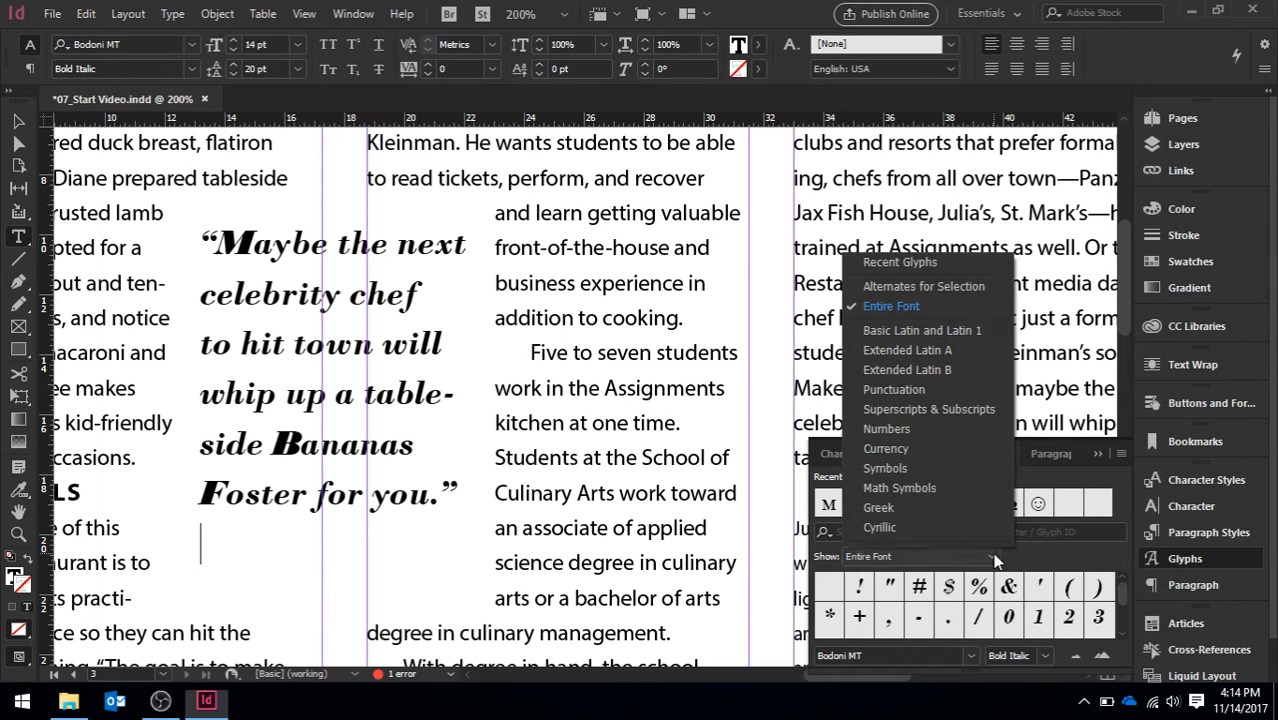
left_click(953, 289)
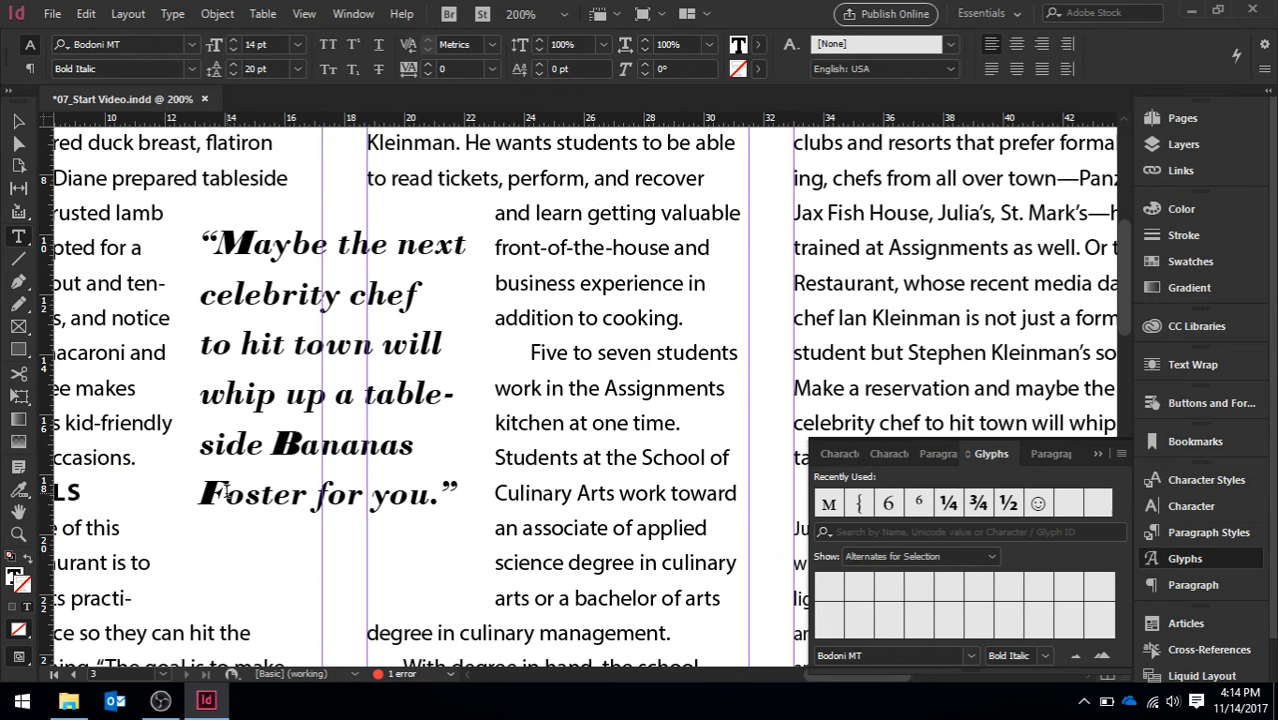
left_click_drag(228, 492, 200, 492)
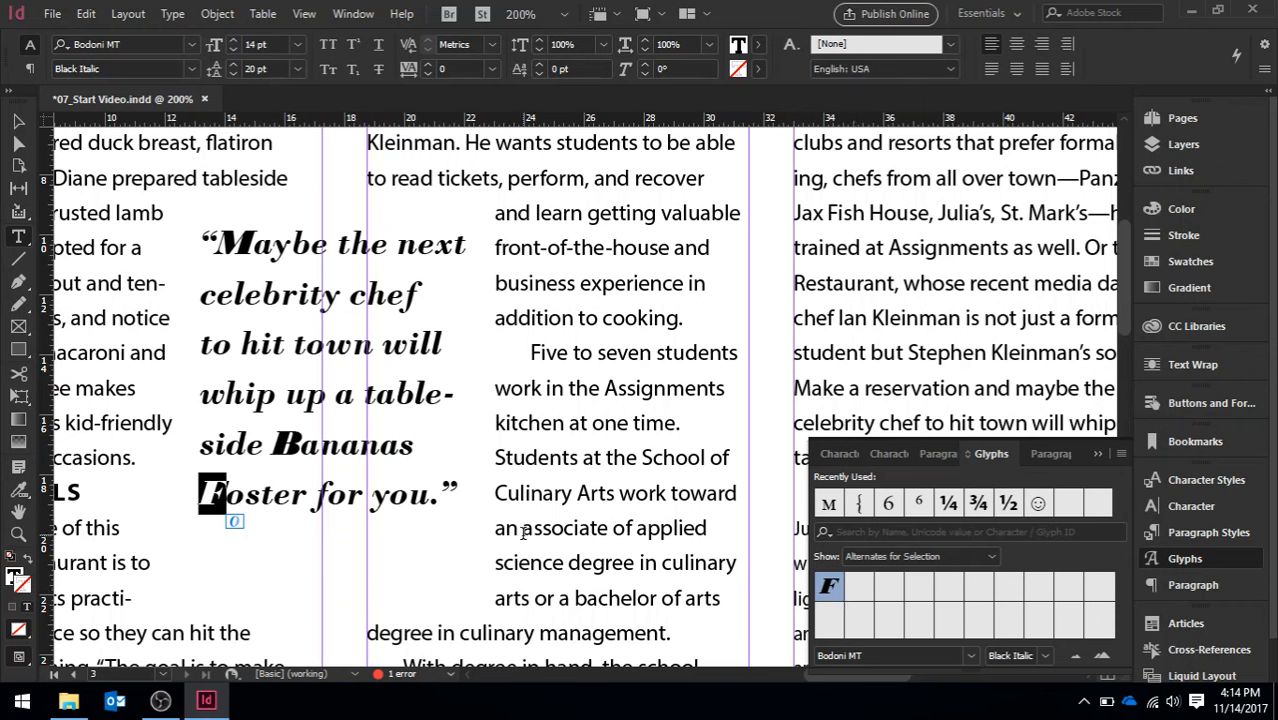
left_click(265, 544)
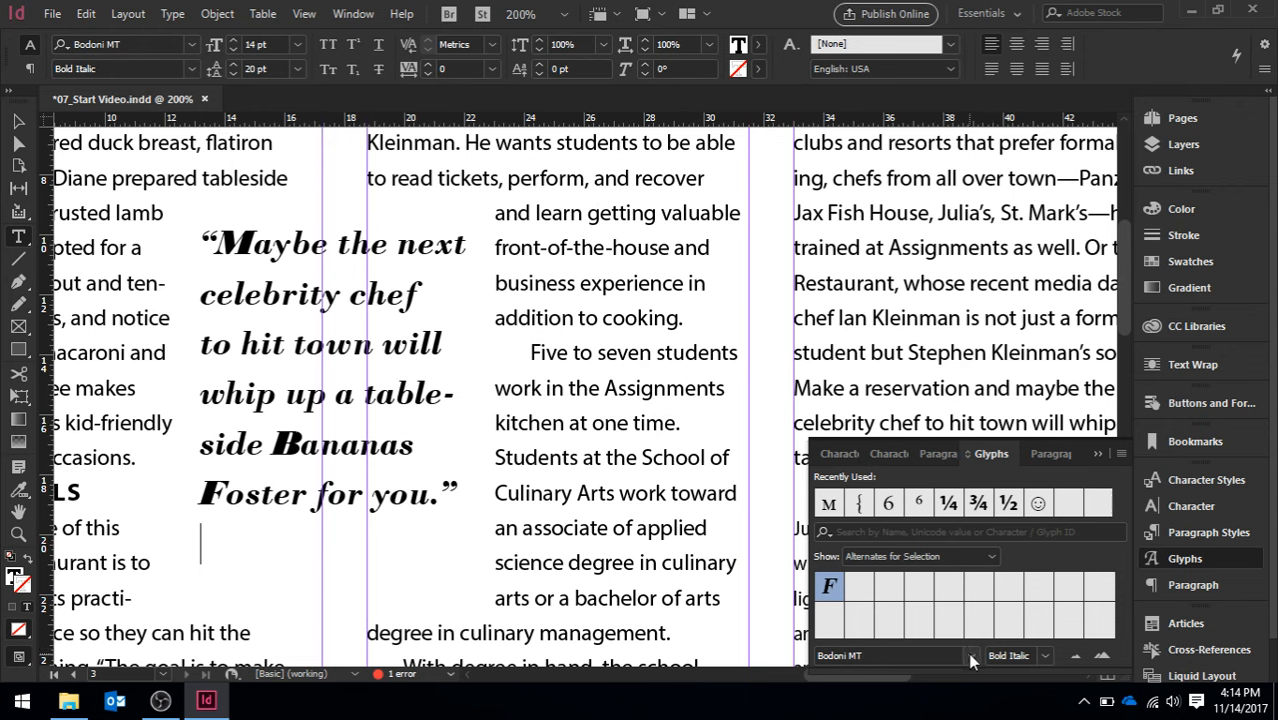
Set the font for the empty line below the pull quote to Times New Roman Regular.
left_click(899, 655)
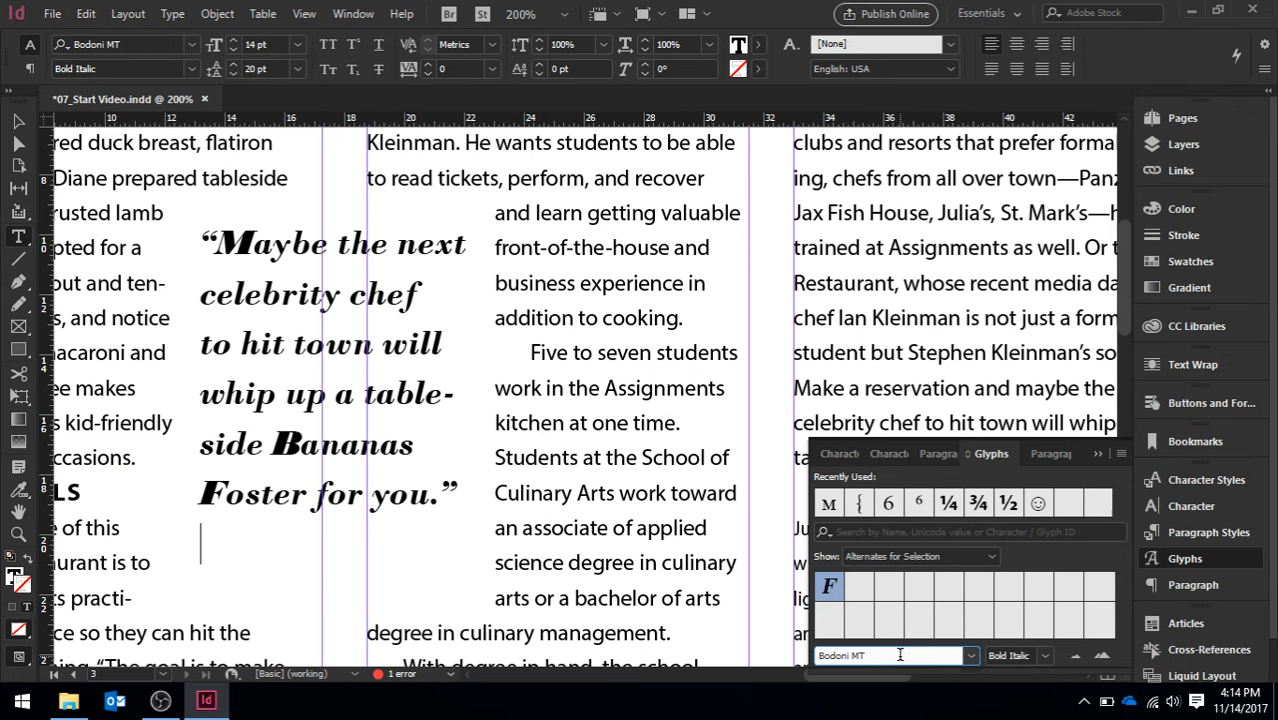
type("Times New Roman")
left_click(1037, 657)
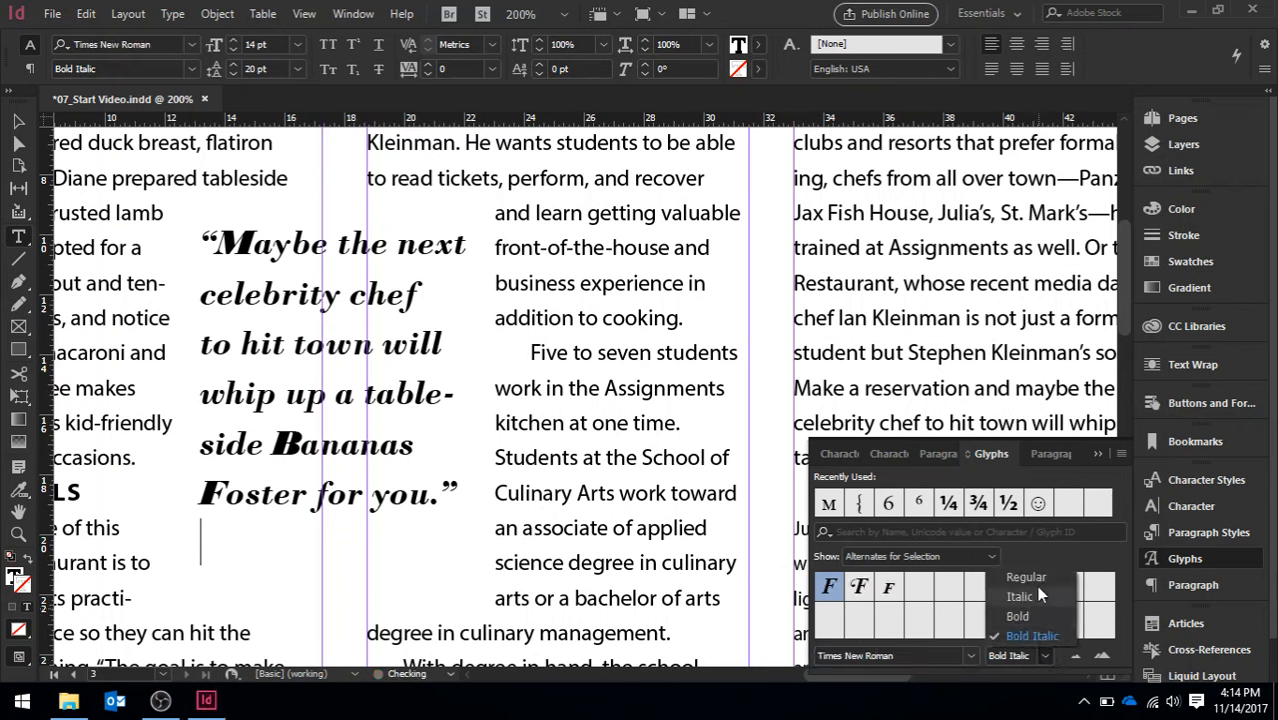
left_click(1036, 583)
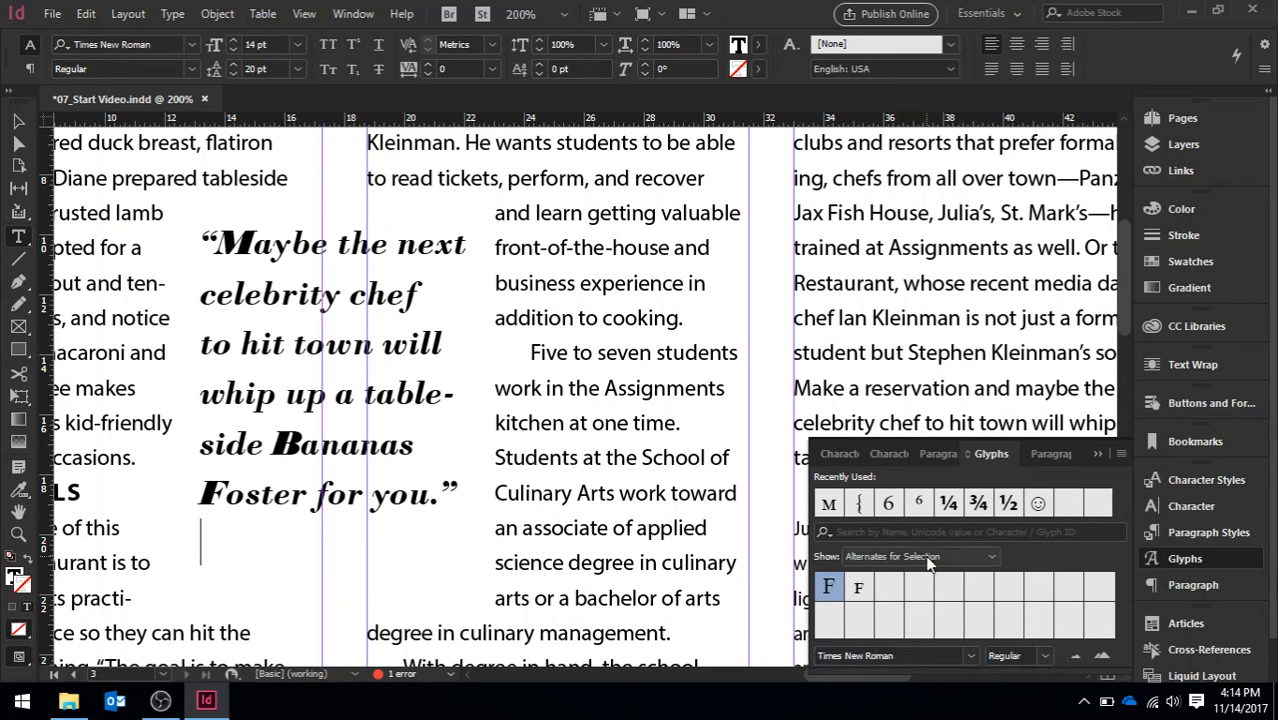
Insert the yen sign from the Symbols glyphs on the empty line below the pull quote.
left_click(926, 557)
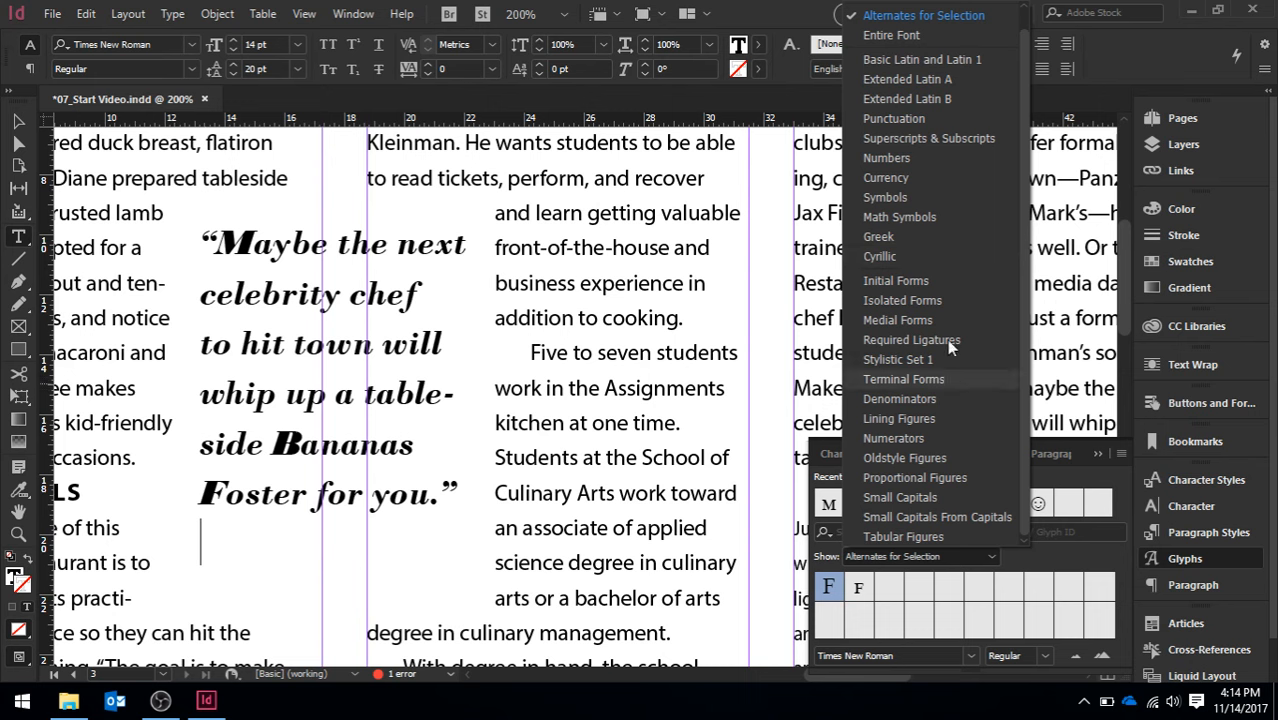
left_click_drag(1023, 257, 1021, 142)
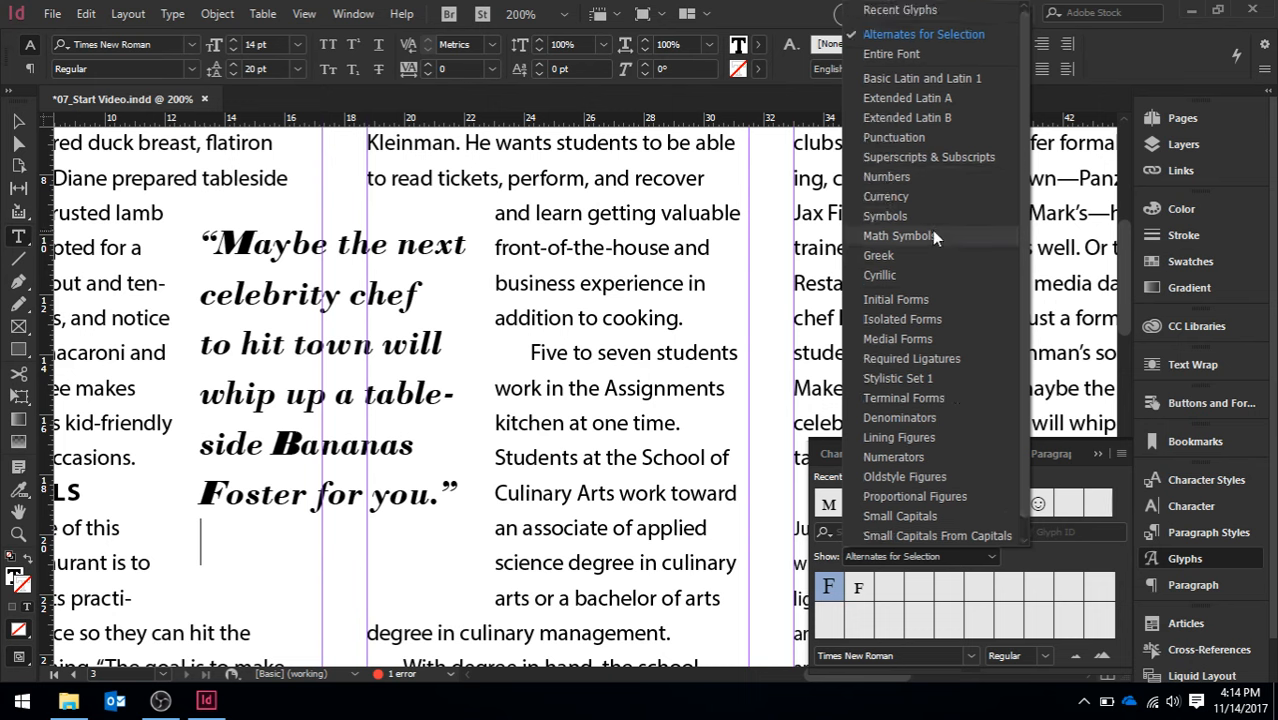
left_click(926, 214)
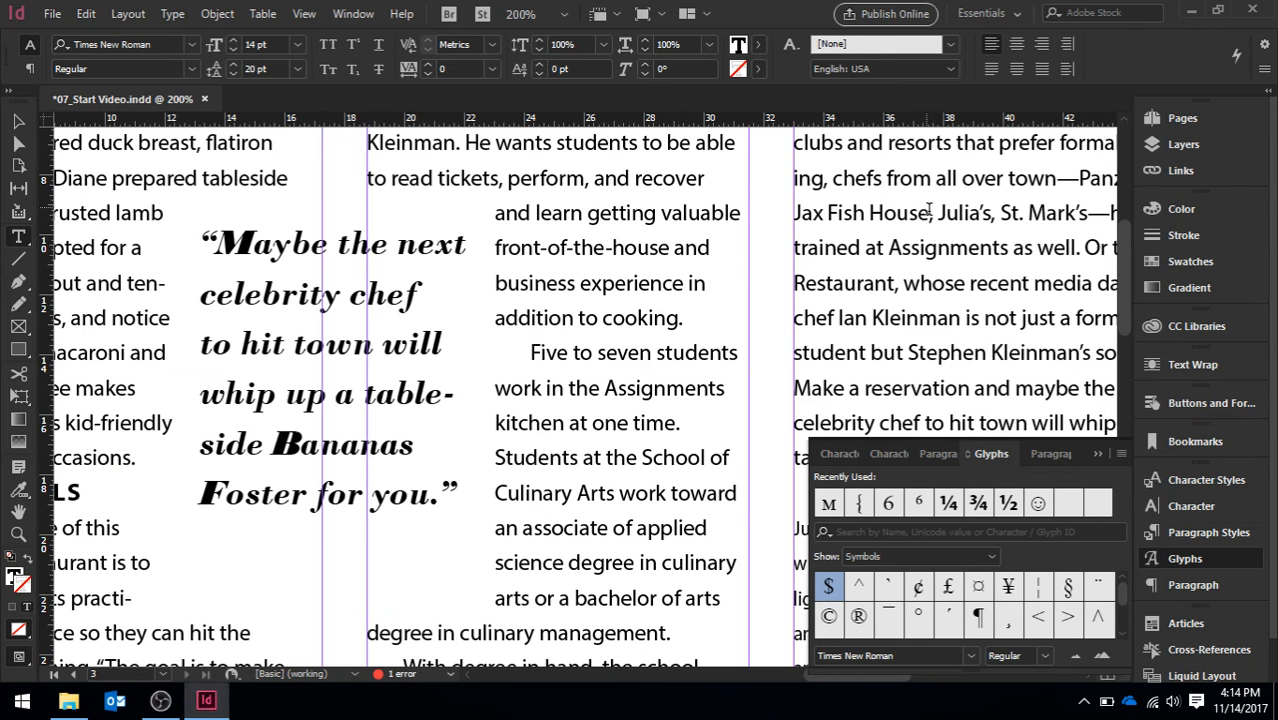
left_click(1009, 589)
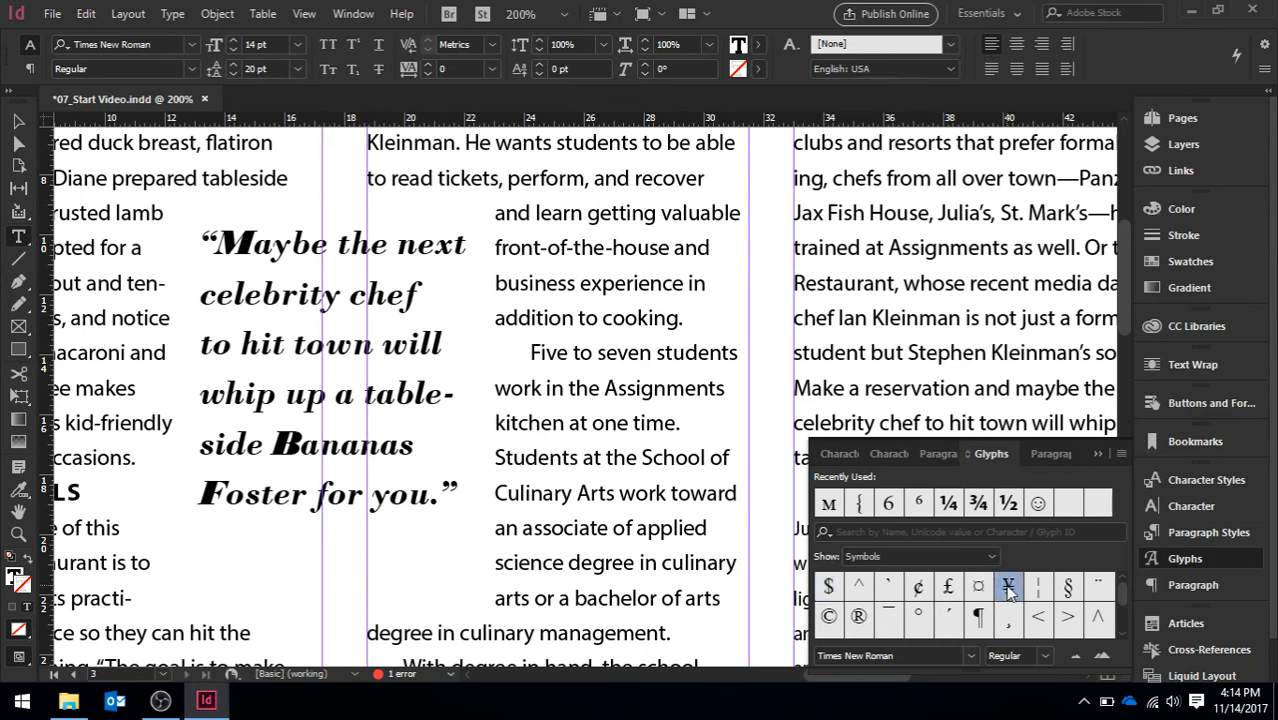
double_click(1009, 589)
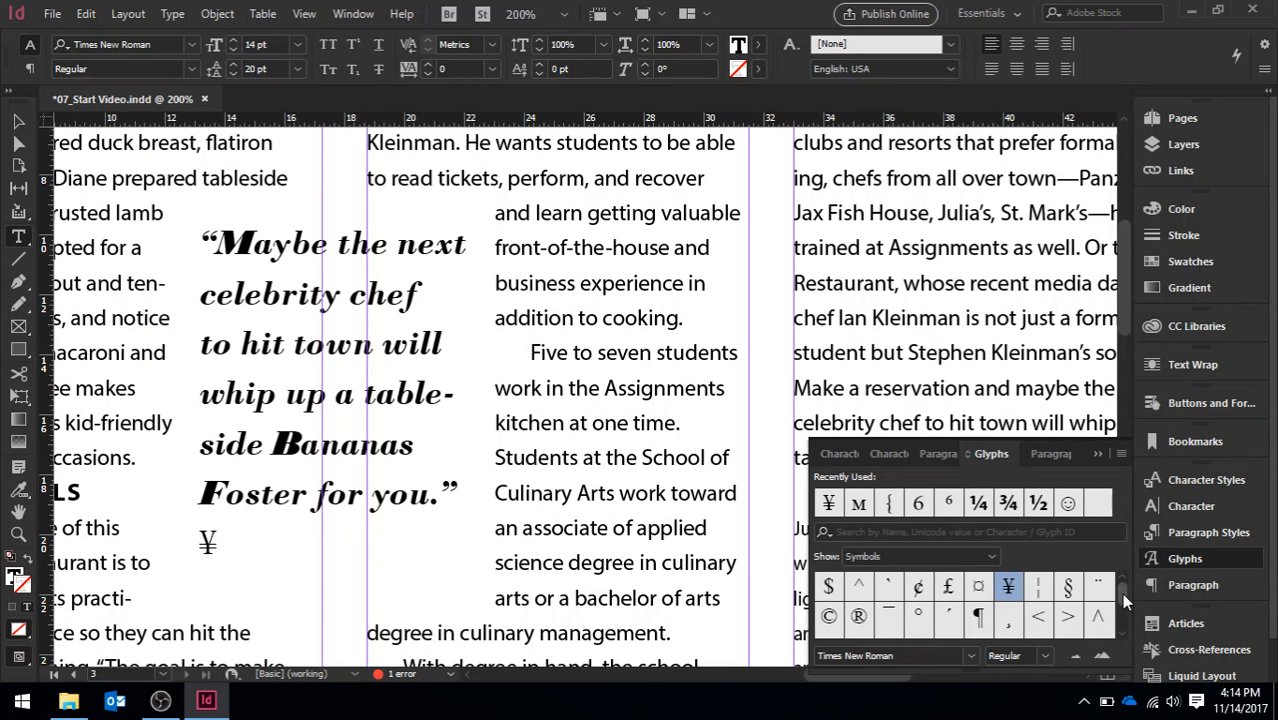
Add the smiling face, copyright and registered trademark glyphs after the yen sign.
double_click(1068, 503)
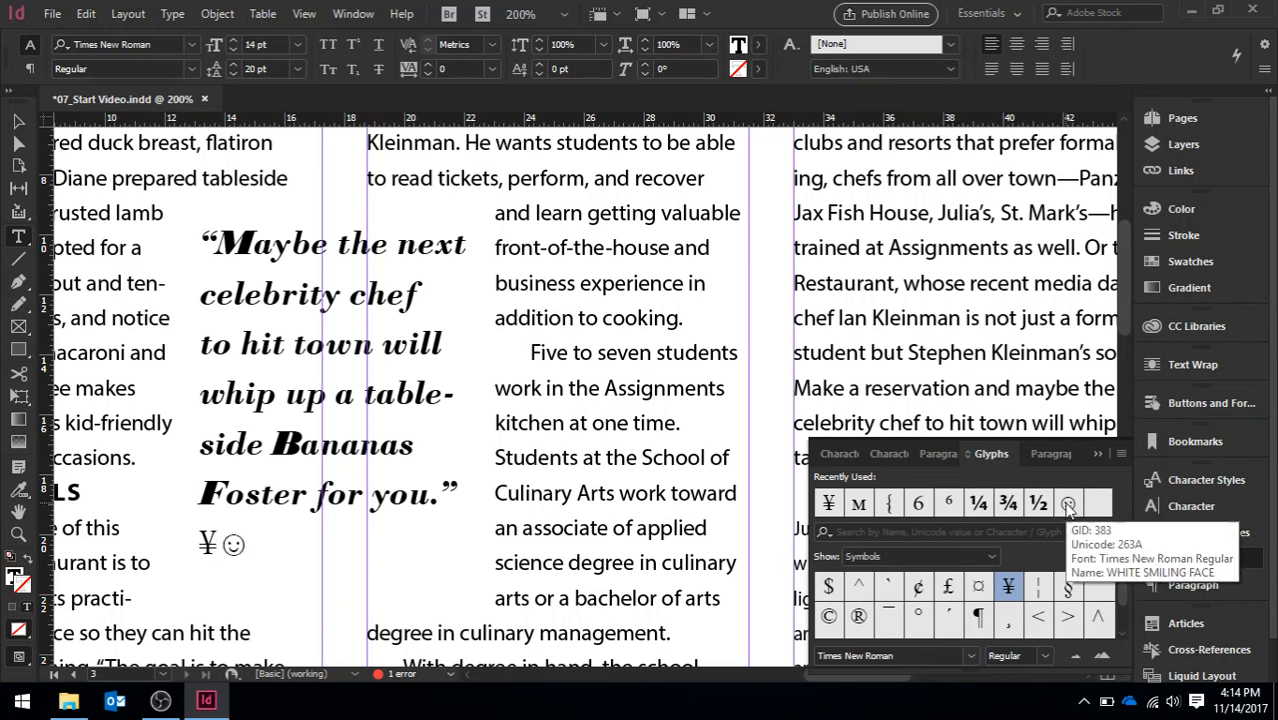
double_click(829, 618)
double_click(857, 618)
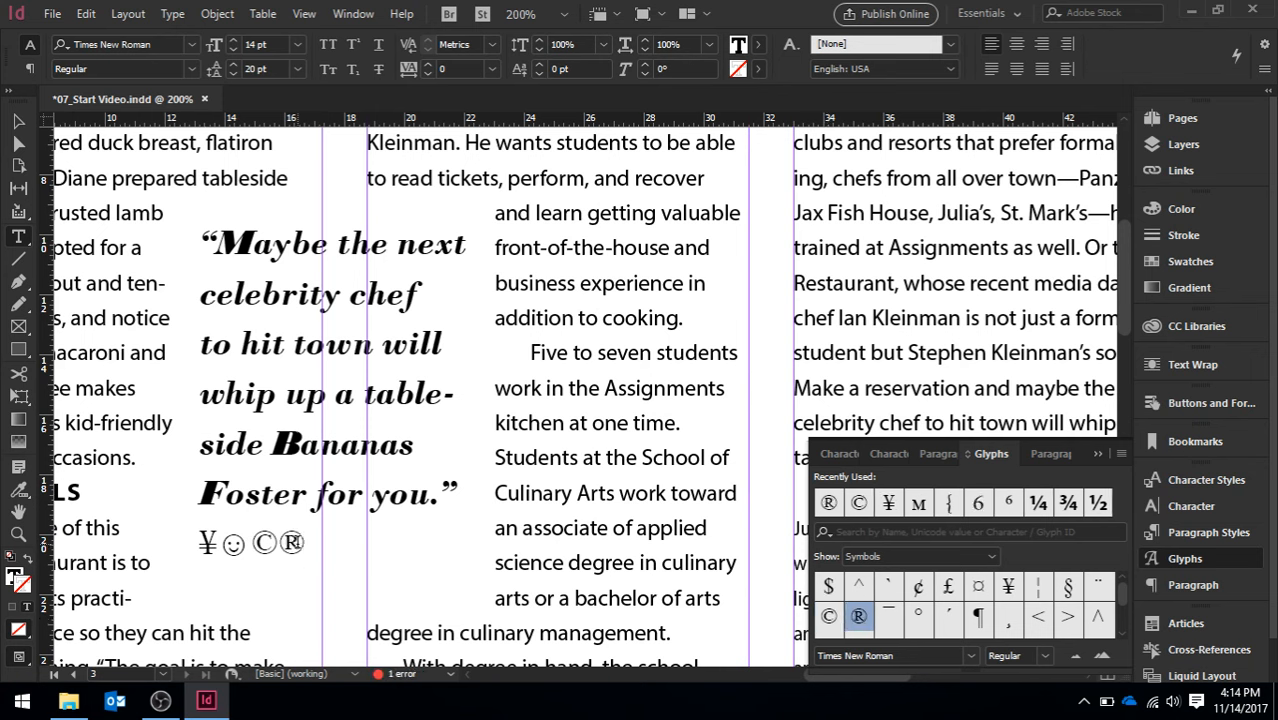
Center-align the line of glyphs below the pull quote.
left_click_drag(309, 541, 199, 541)
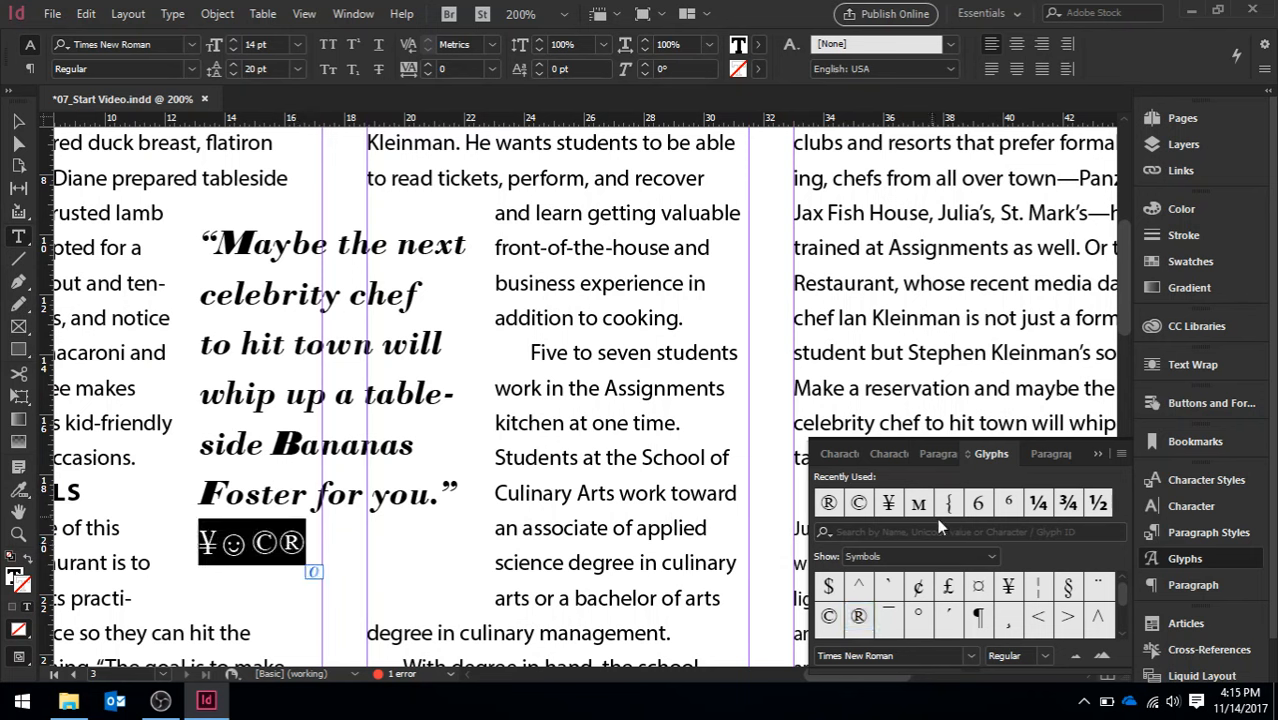
left_click(992, 558)
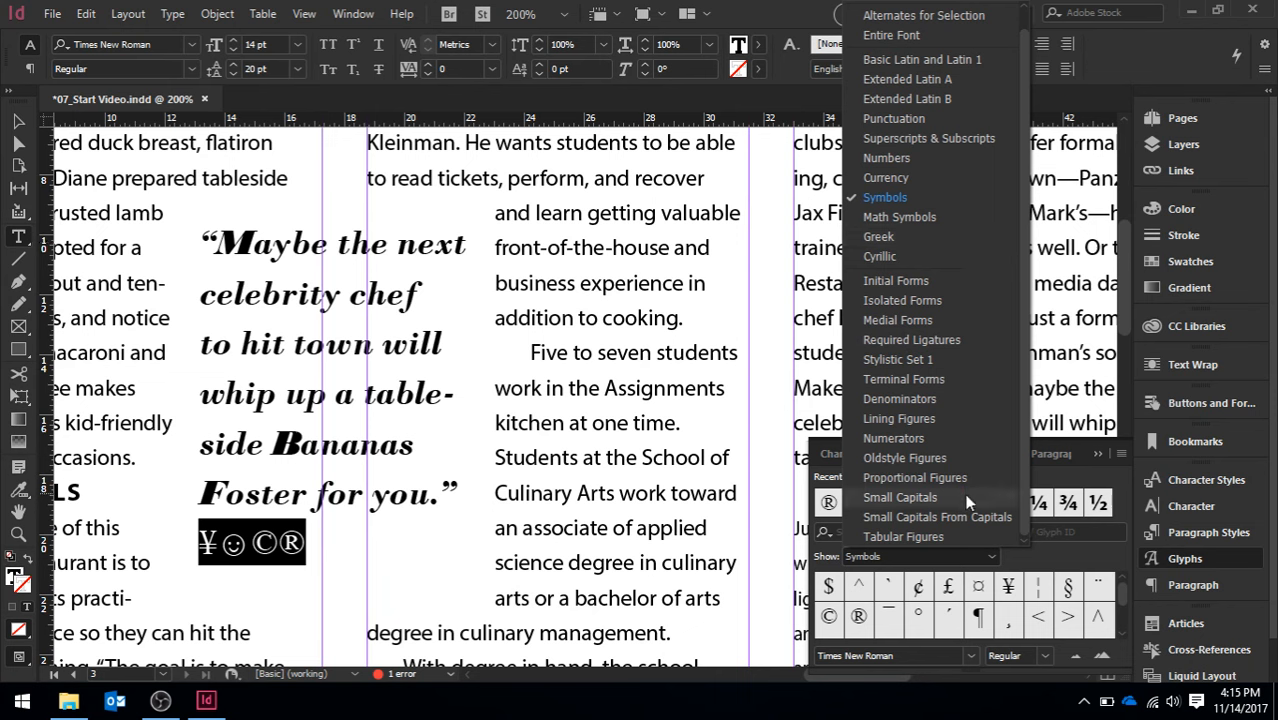
left_click(1071, 566)
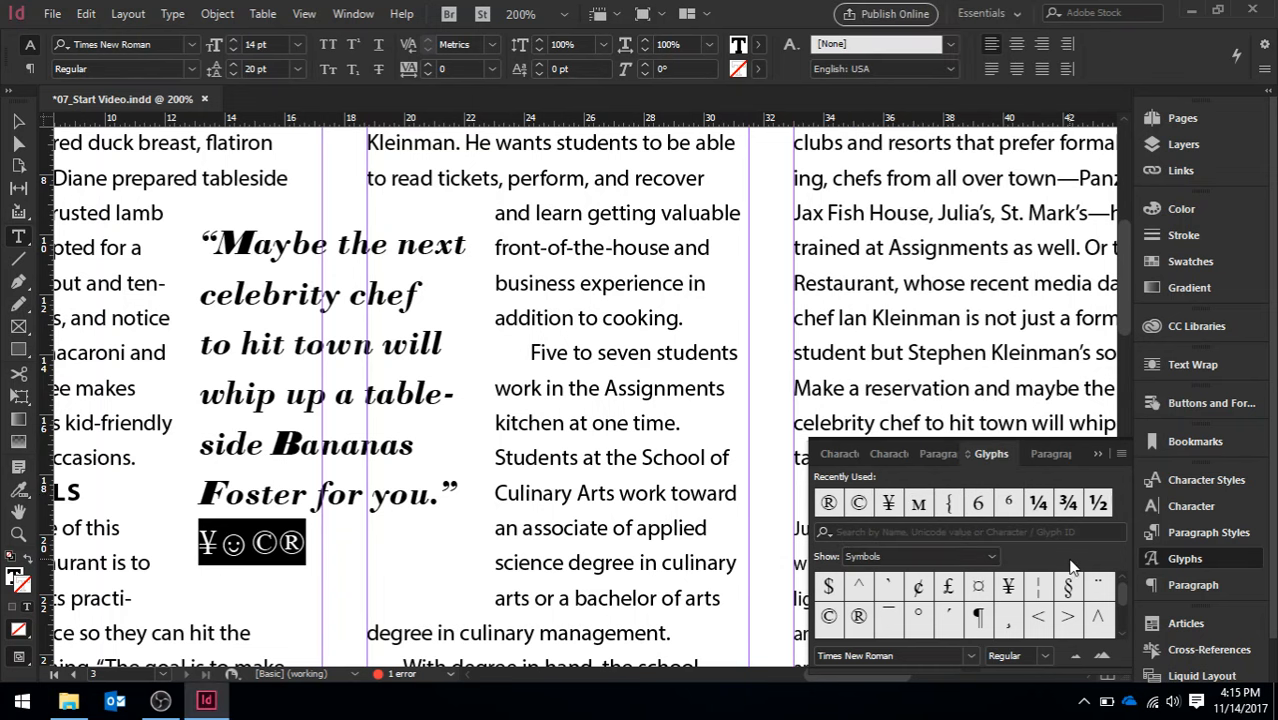
left_click(1099, 453)
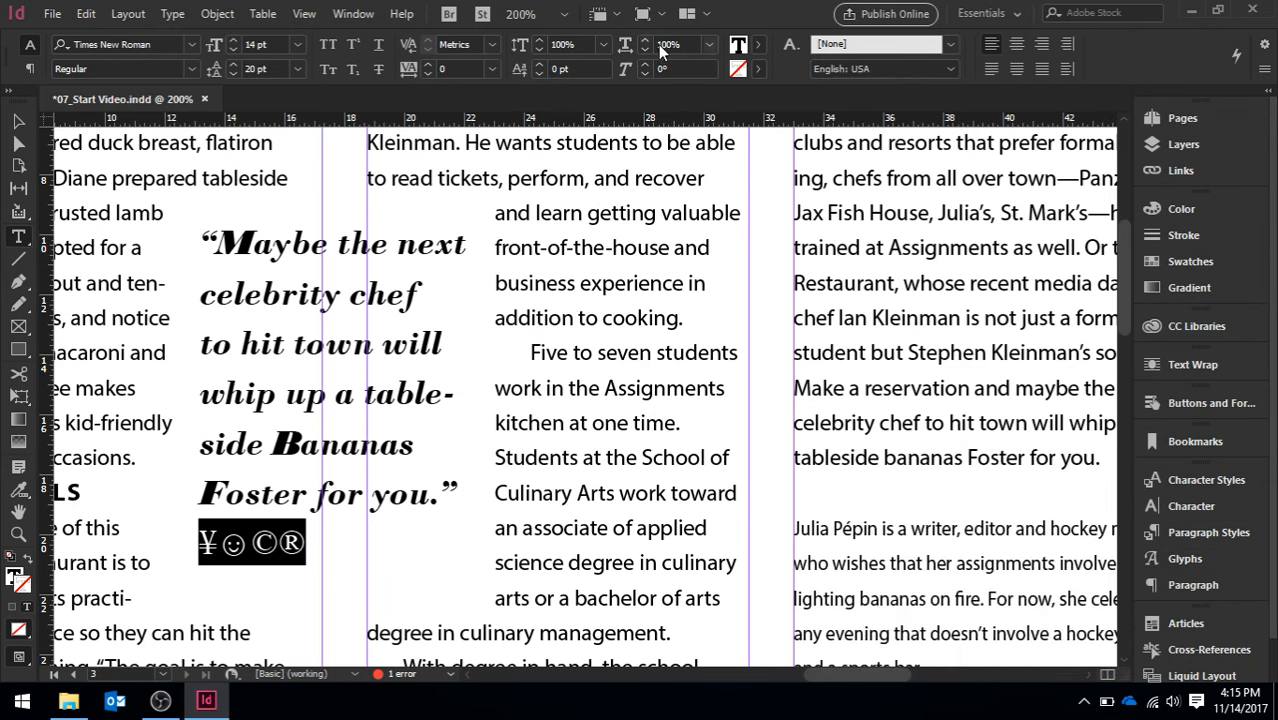
left_click(1016, 45)
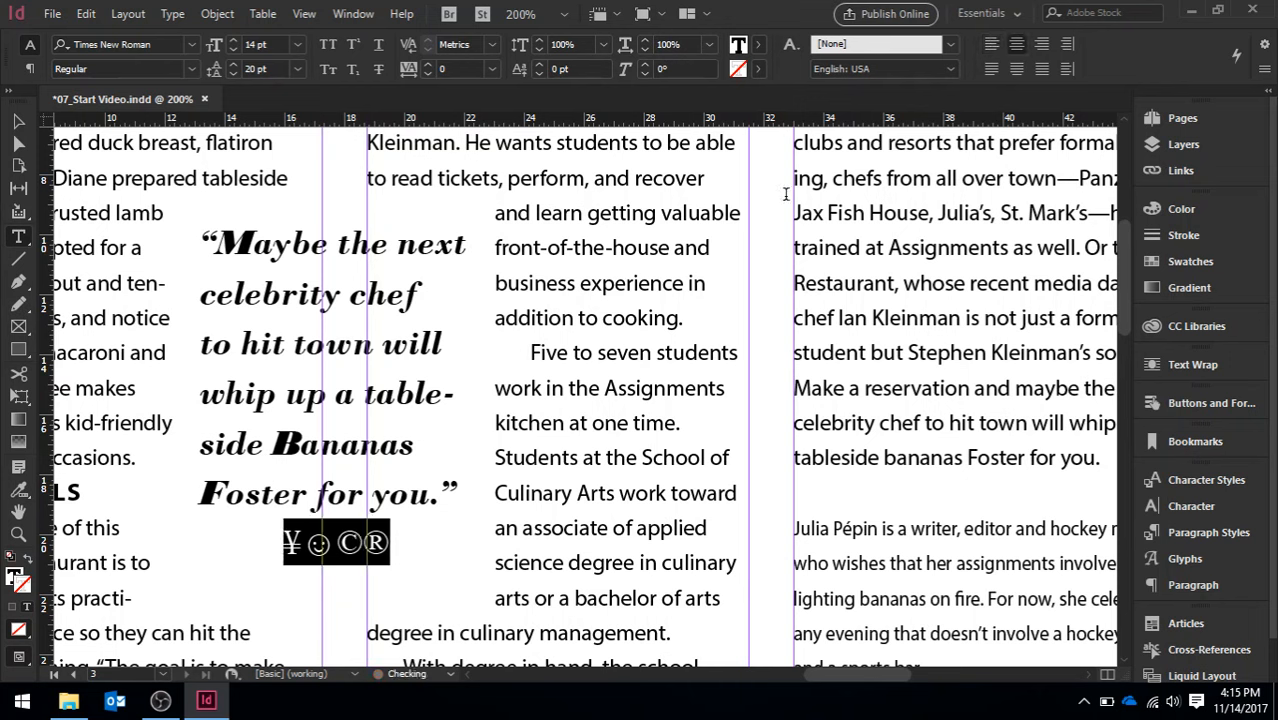
left_click(497, 544)
left_click(440, 483)
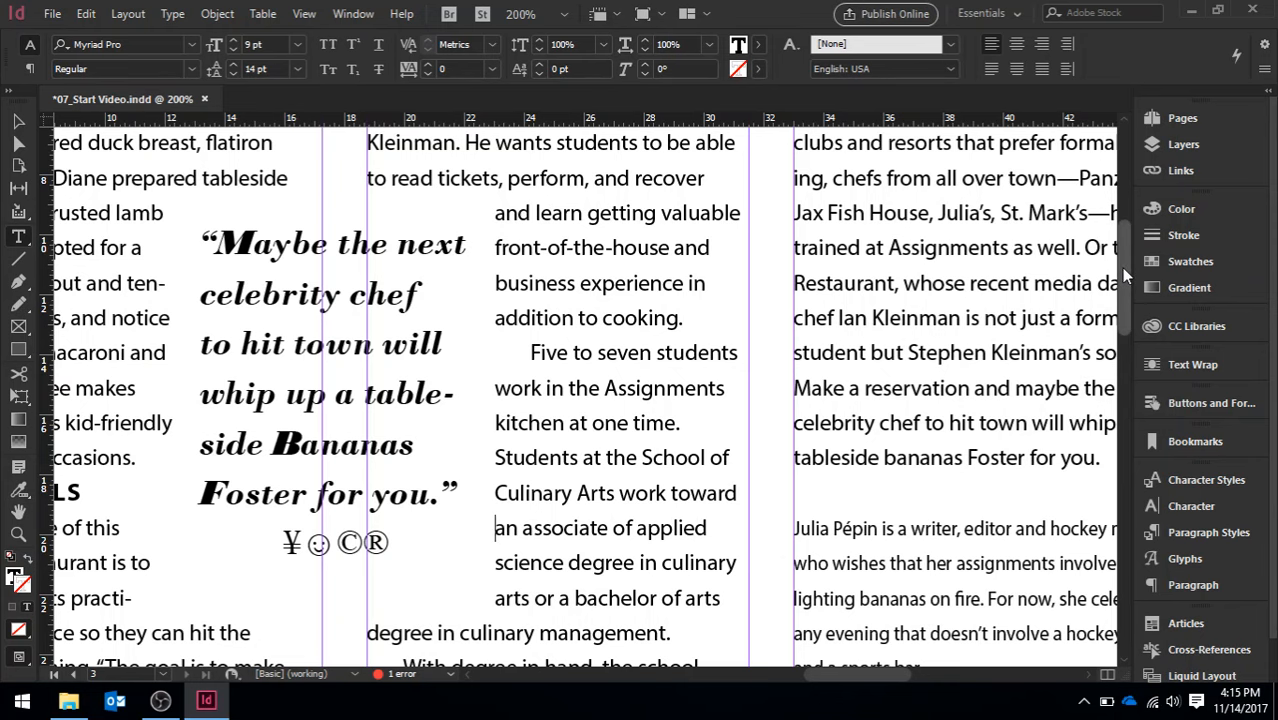
Replace the "1/2" before "lemon" in the Caesar Salad ingredients with the ½ fraction glyph.
left_click_drag(1121, 267, 1126, 430)
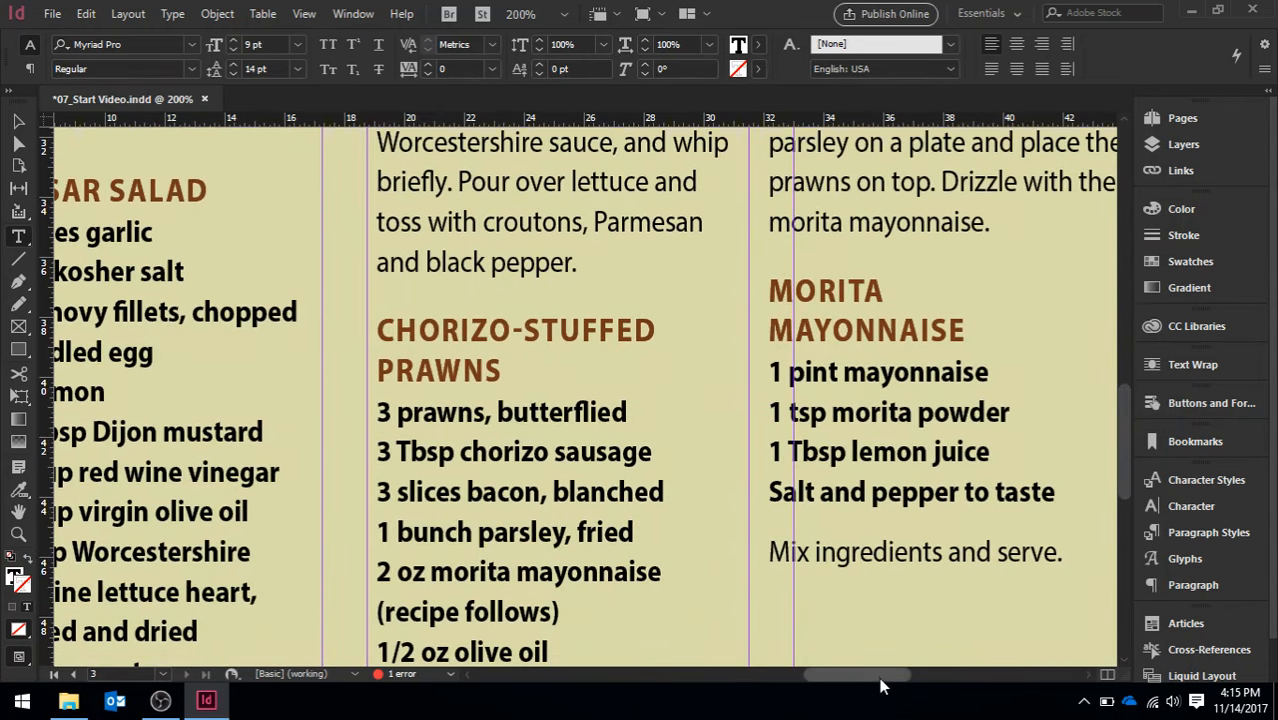
mouse_move(880, 677)
left_mouse_down()
mouse_move(838, 674)
mouse_move(866, 675)
left_mouse_up()
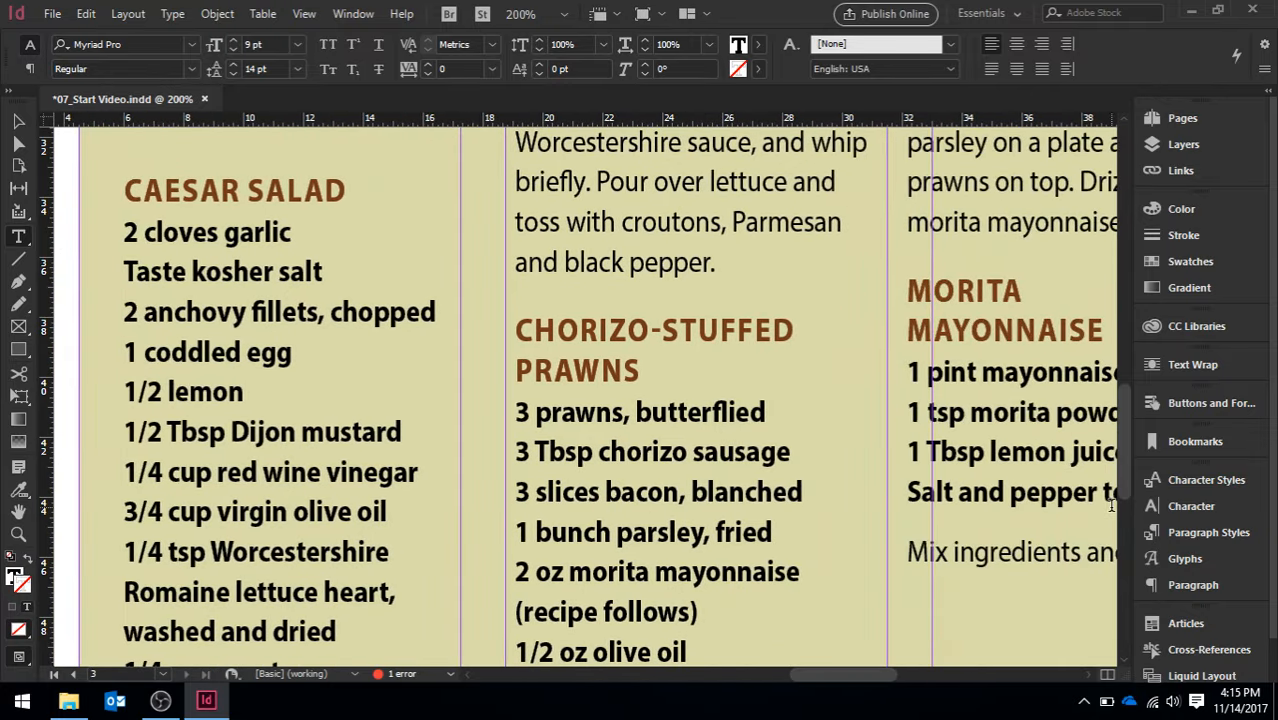
left_click_drag(1121, 463, 1124, 456)
left_click_drag(127, 443, 160, 448)
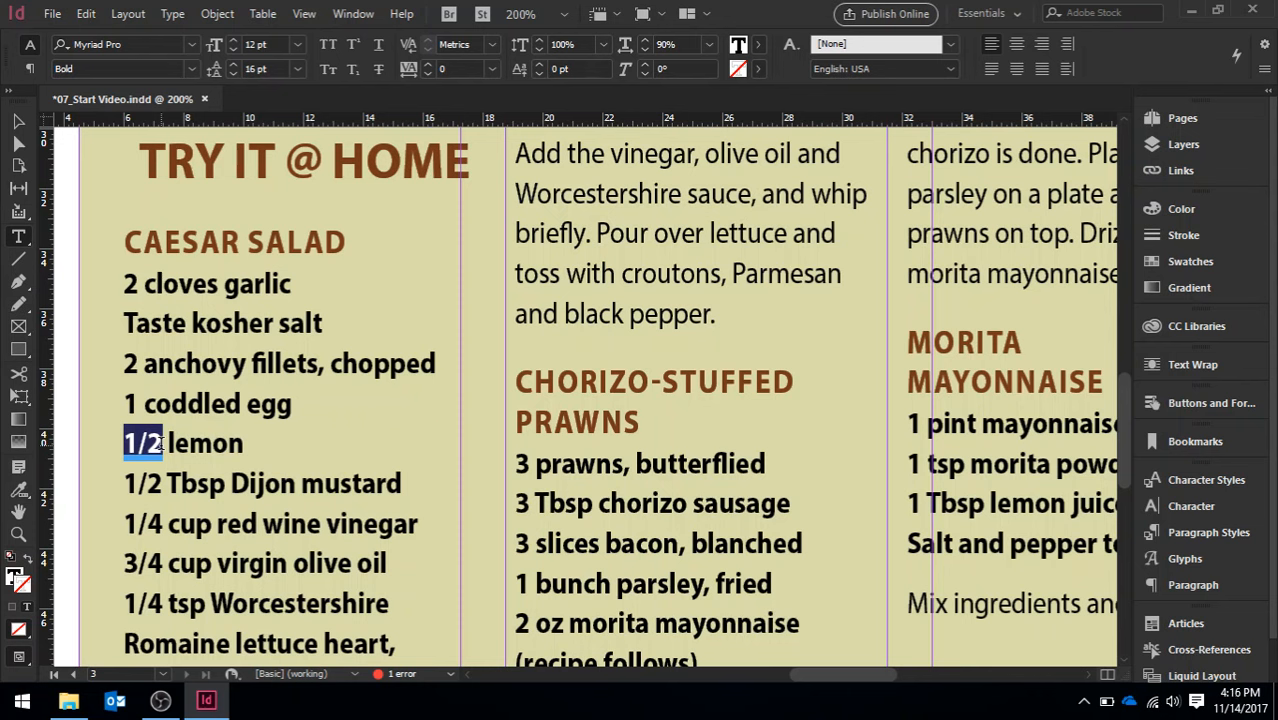
left_click_drag(160, 443, 162, 486)
Replace the "1/2" before "Tbsp Dijon mustard" with the ½ glyph from the Numbers set.
left_click(128, 485)
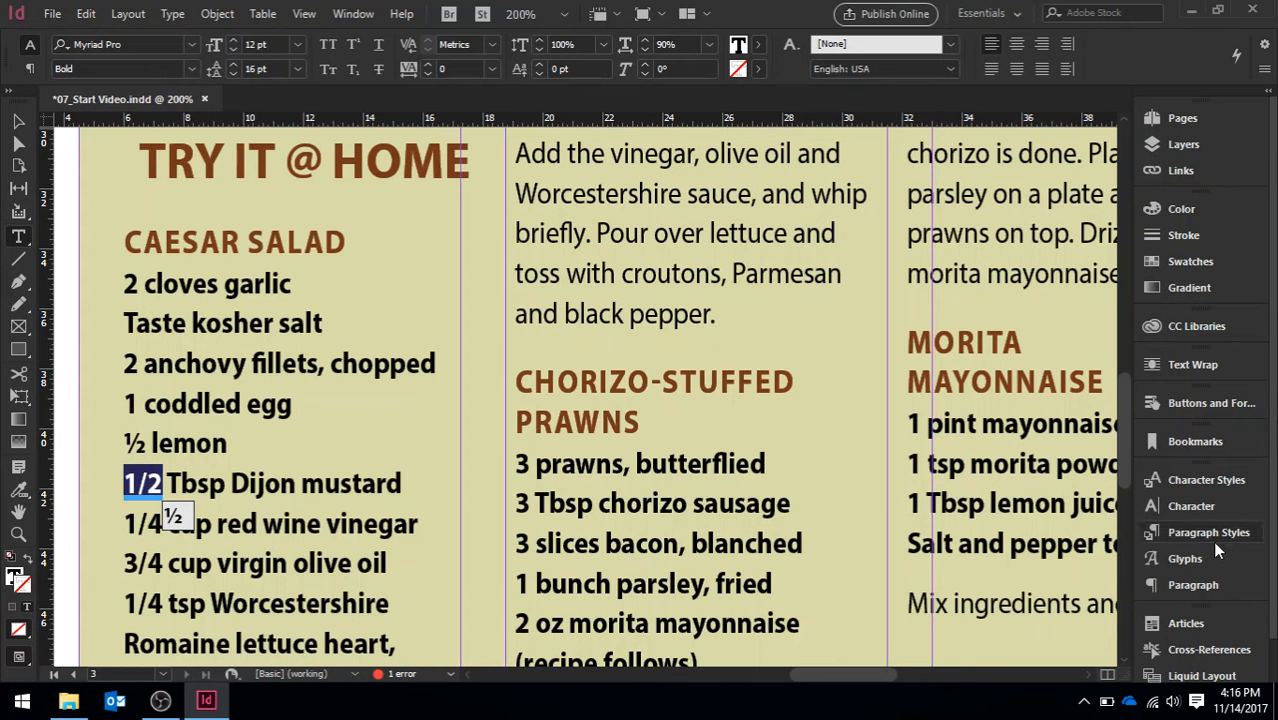
left_click(1188, 560)
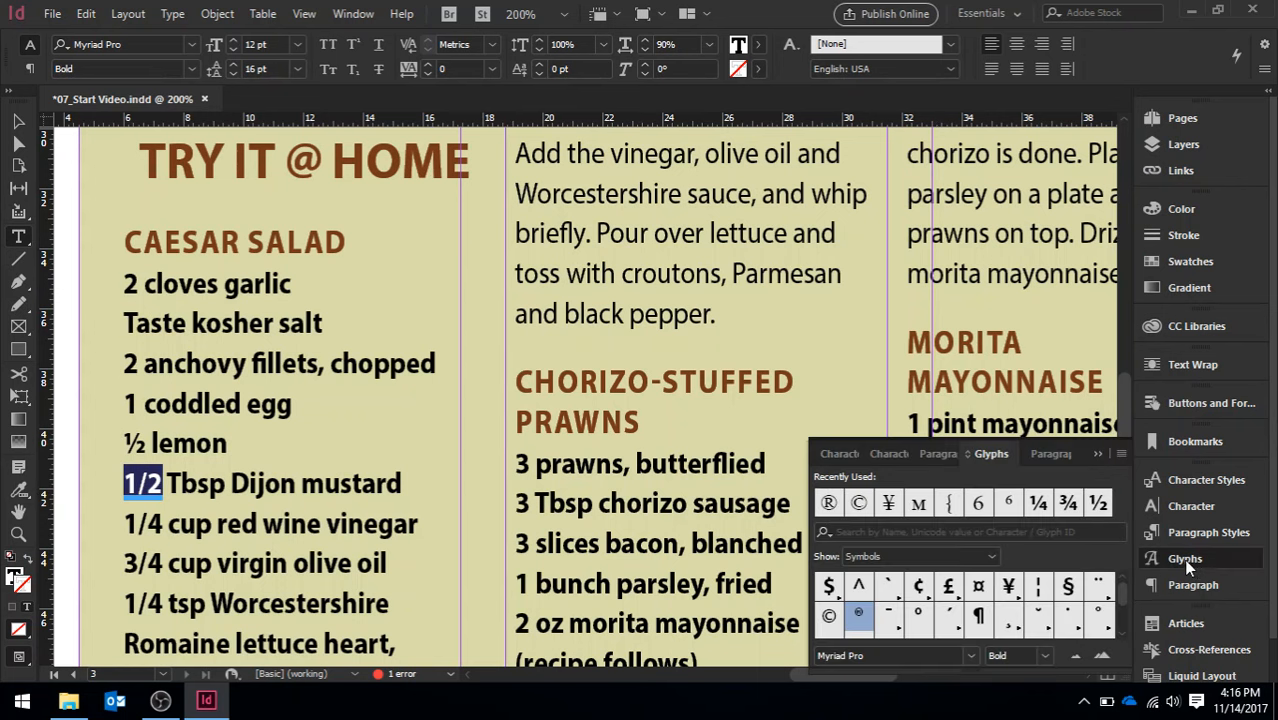
left_click(963, 557)
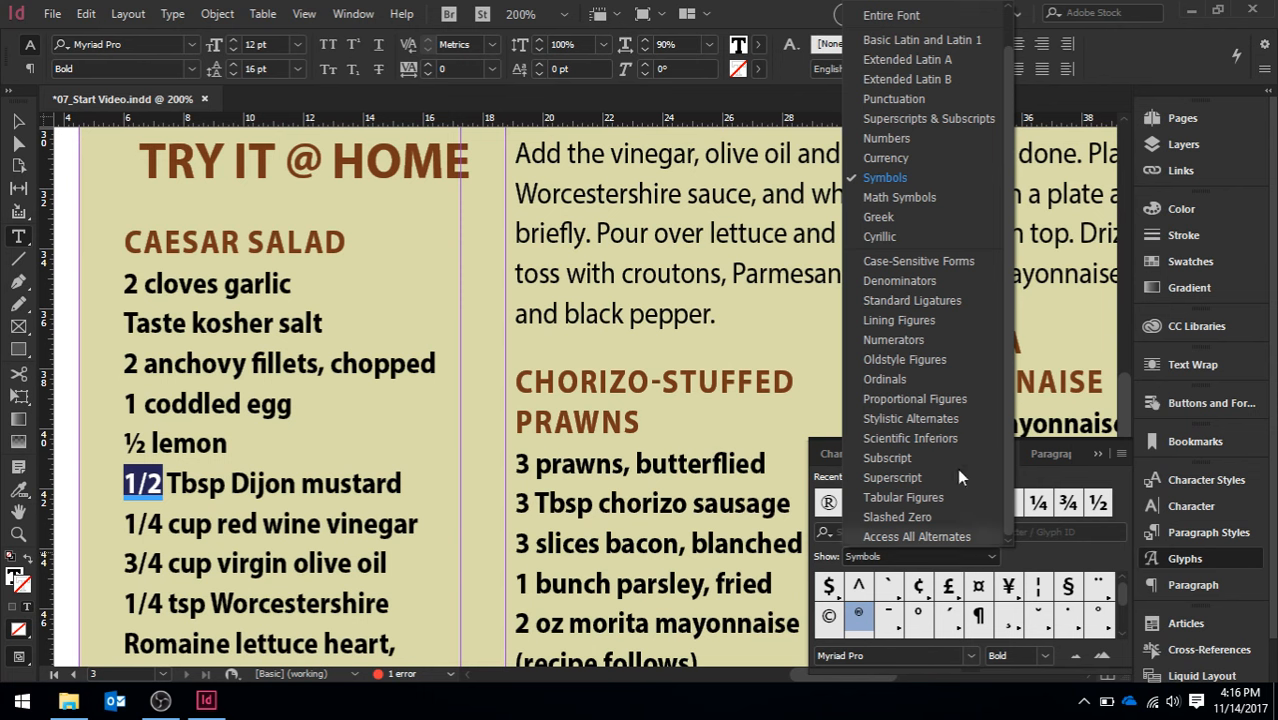
left_click(922, 137)
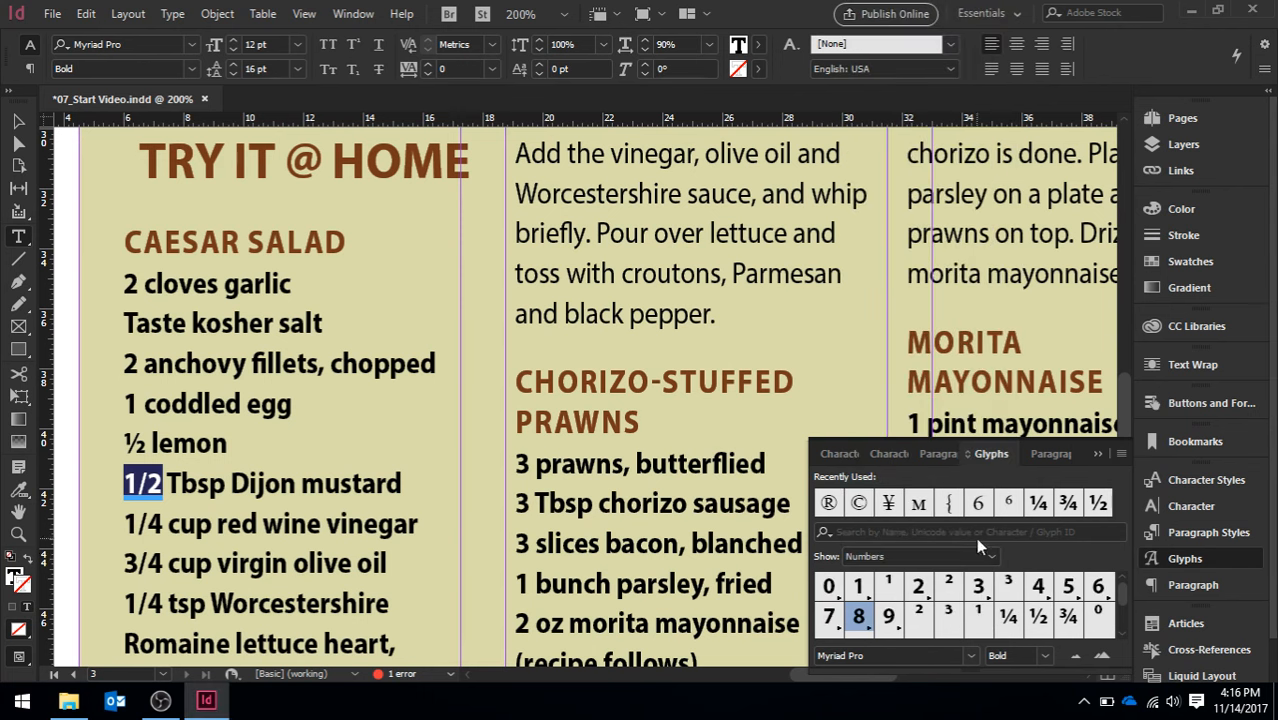
double_click(1040, 618)
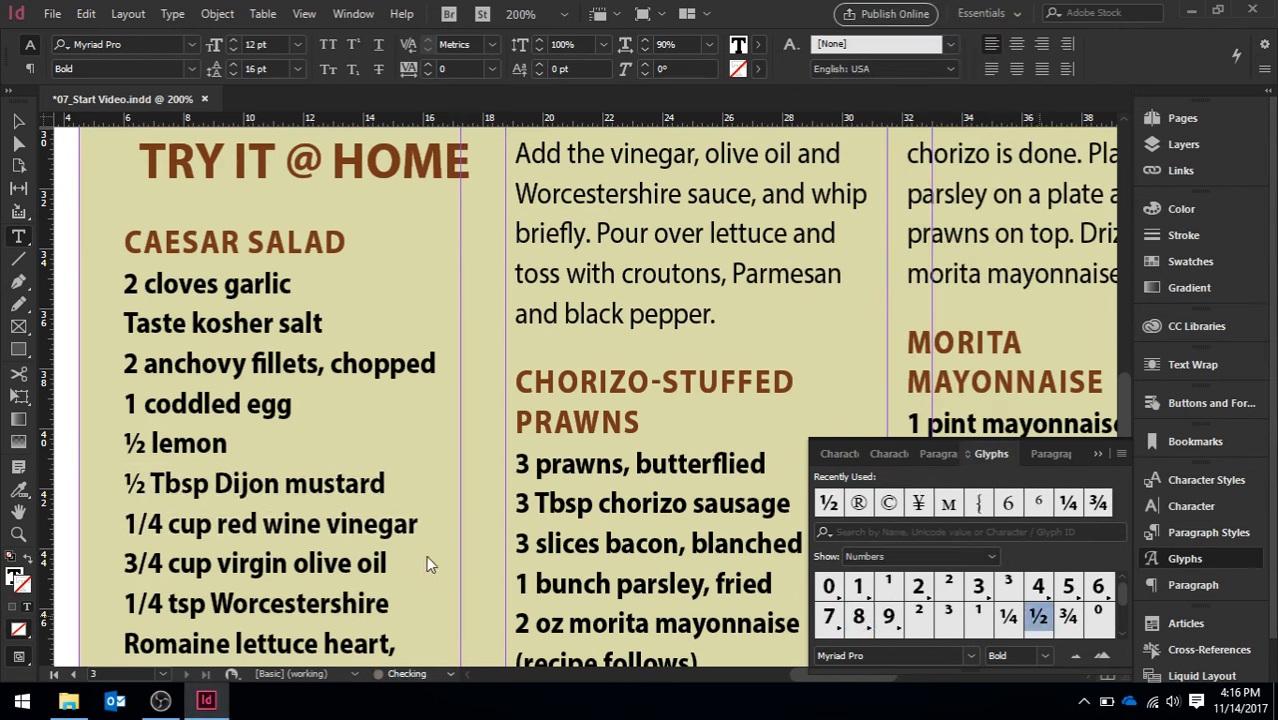
Swap the typed fractions before red wine vinegar, virgin olive oil and Worcestershire for the ¼, ¾ and ¼ glyphs.
left_click(127, 523)
left_click_drag(127, 523, 163, 524)
left_click(173, 557)
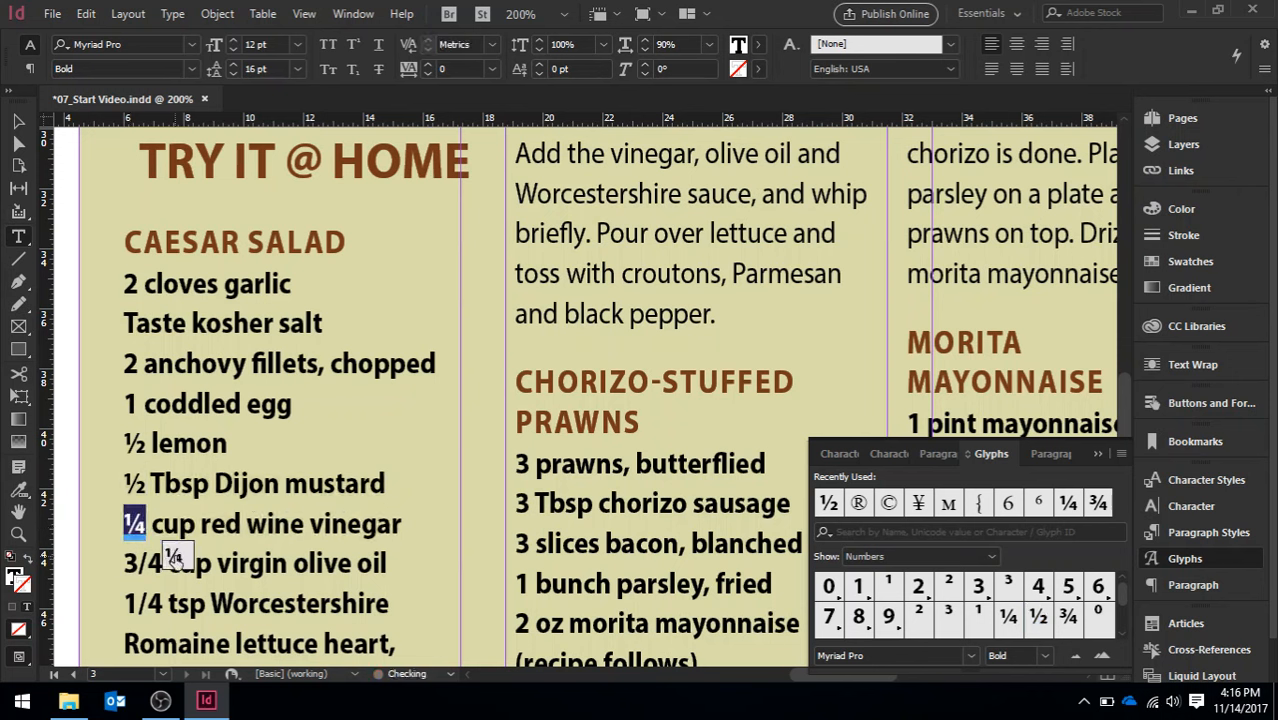
left_click_drag(127, 563, 163, 564)
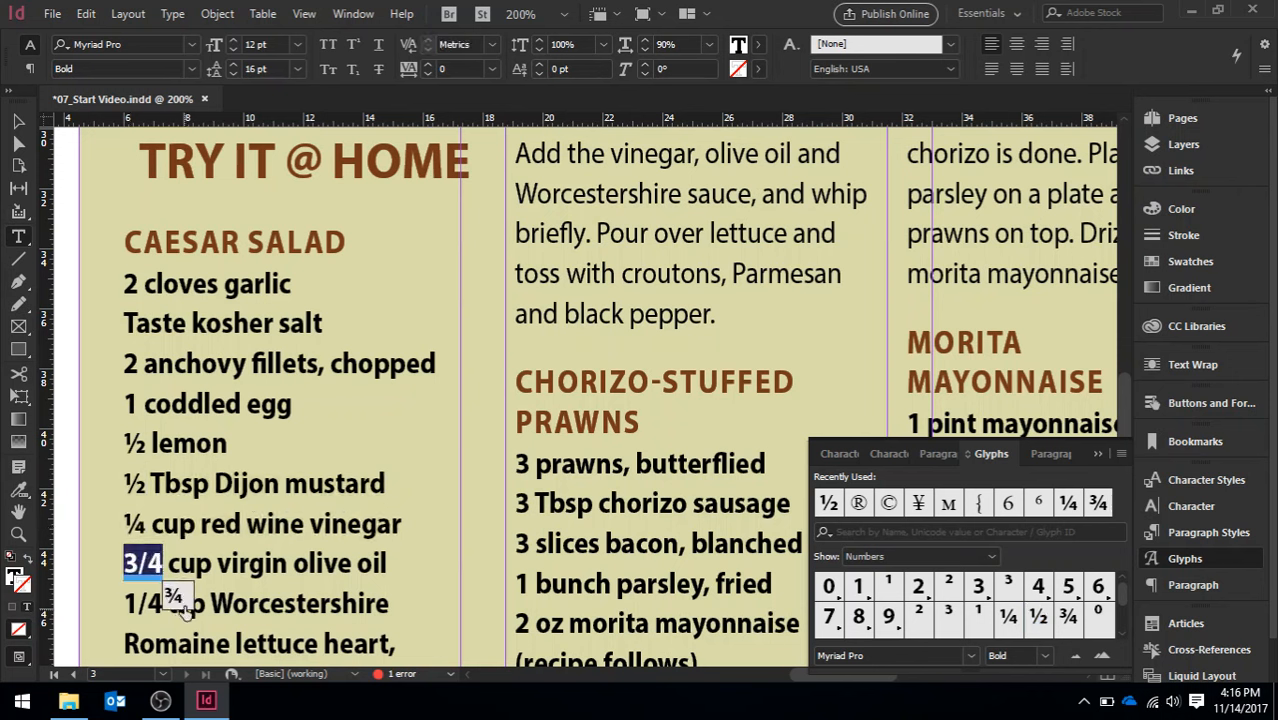
left_click(174, 597)
left_click_drag(127, 603, 163, 604)
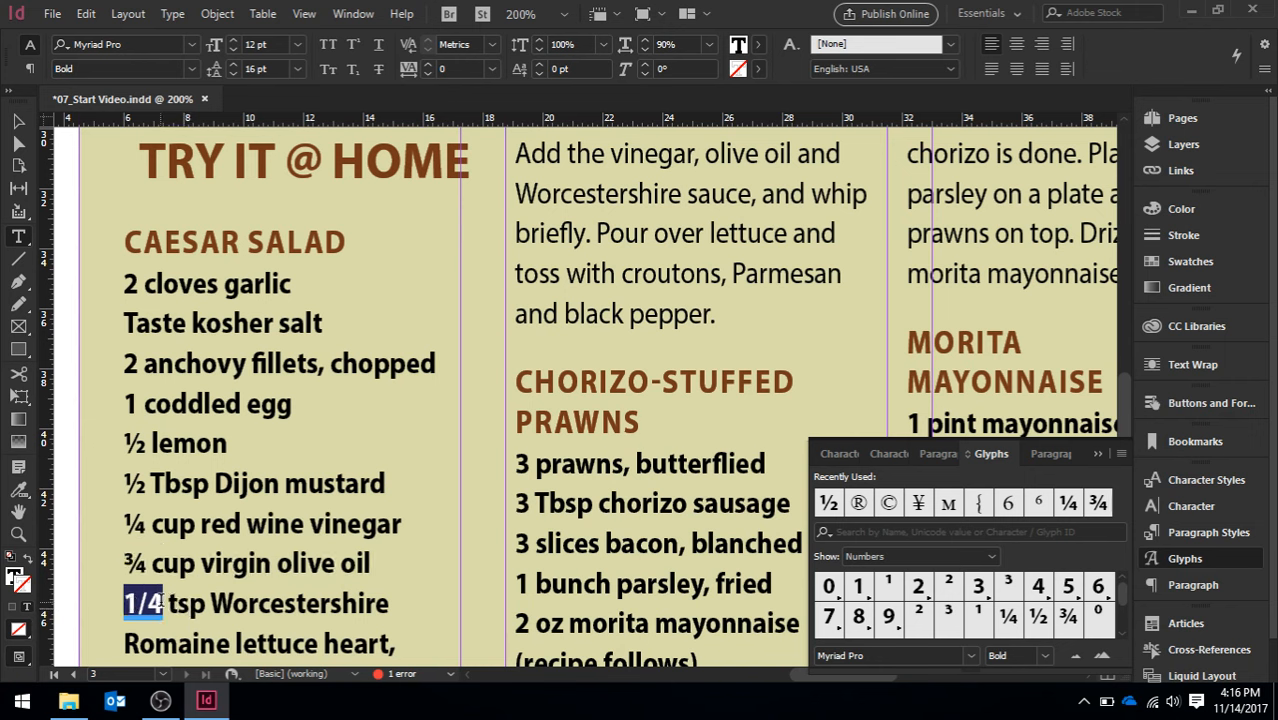
left_click(176, 635)
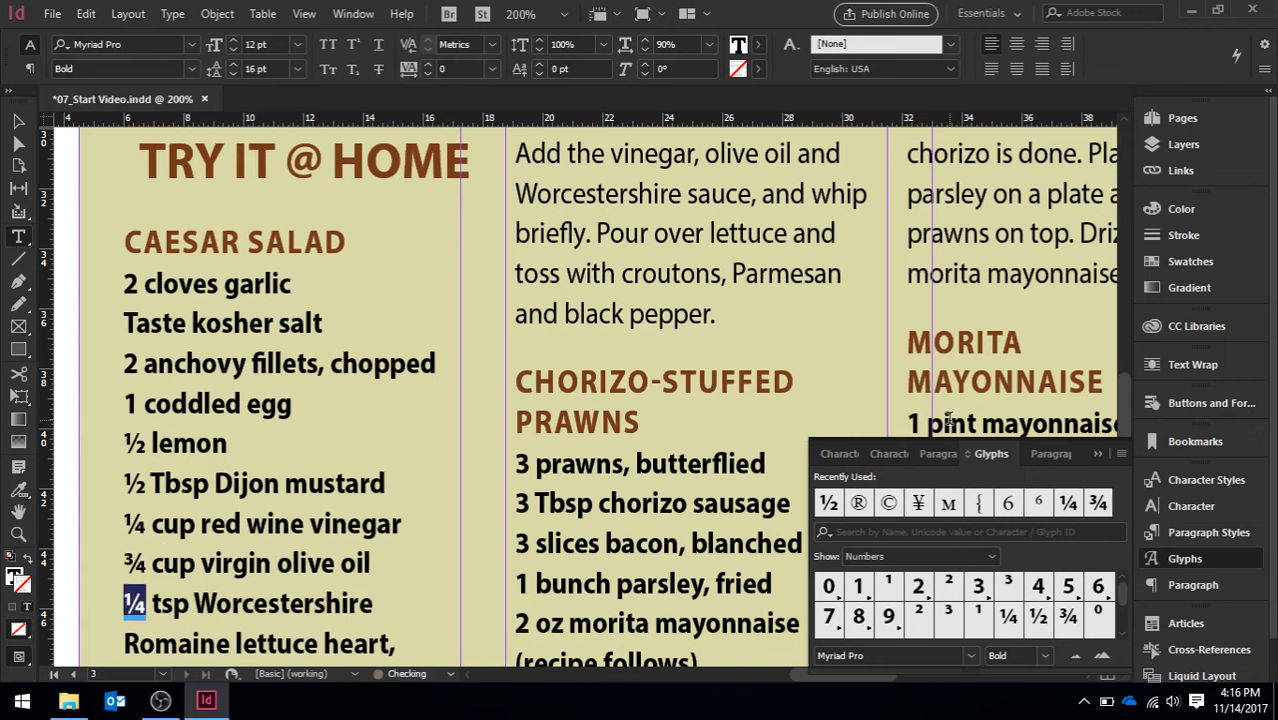
Replace the "1/4" before "cup croutons" and before "cup Parmesan cheese" with the ¼ glyph.
left_click_drag(1125, 413, 1131, 470)
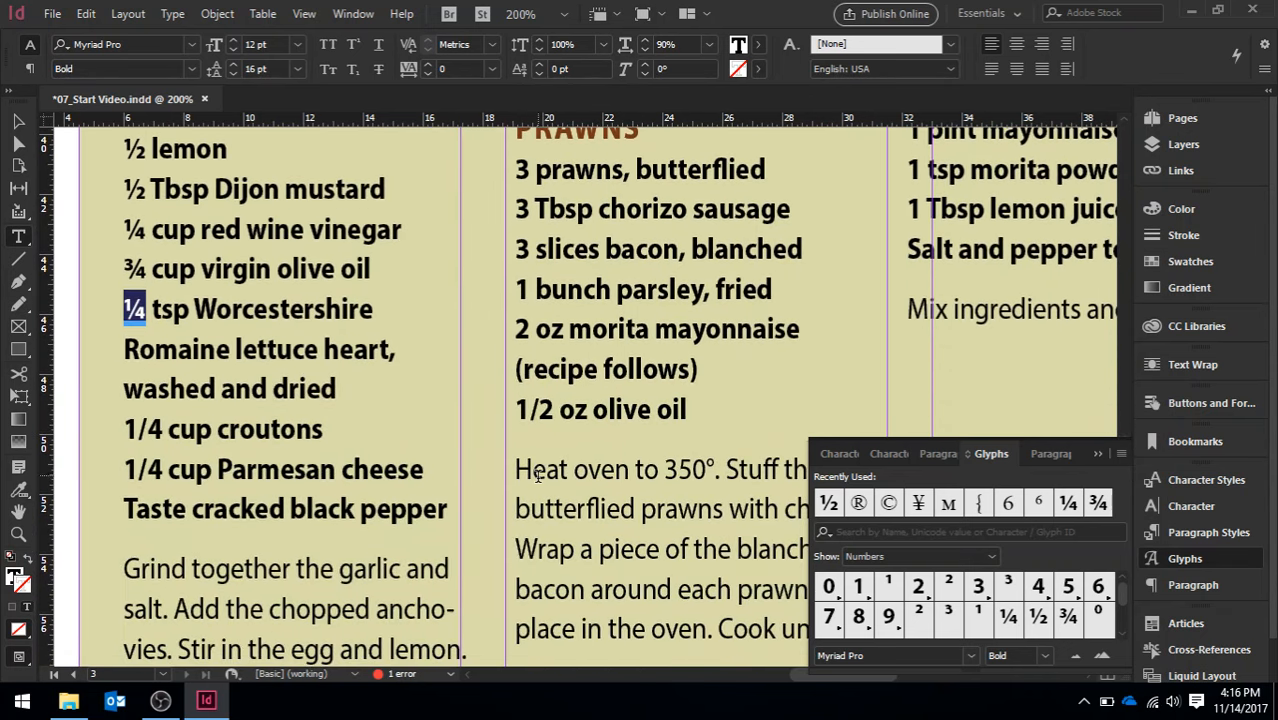
left_click_drag(125, 430, 162, 430)
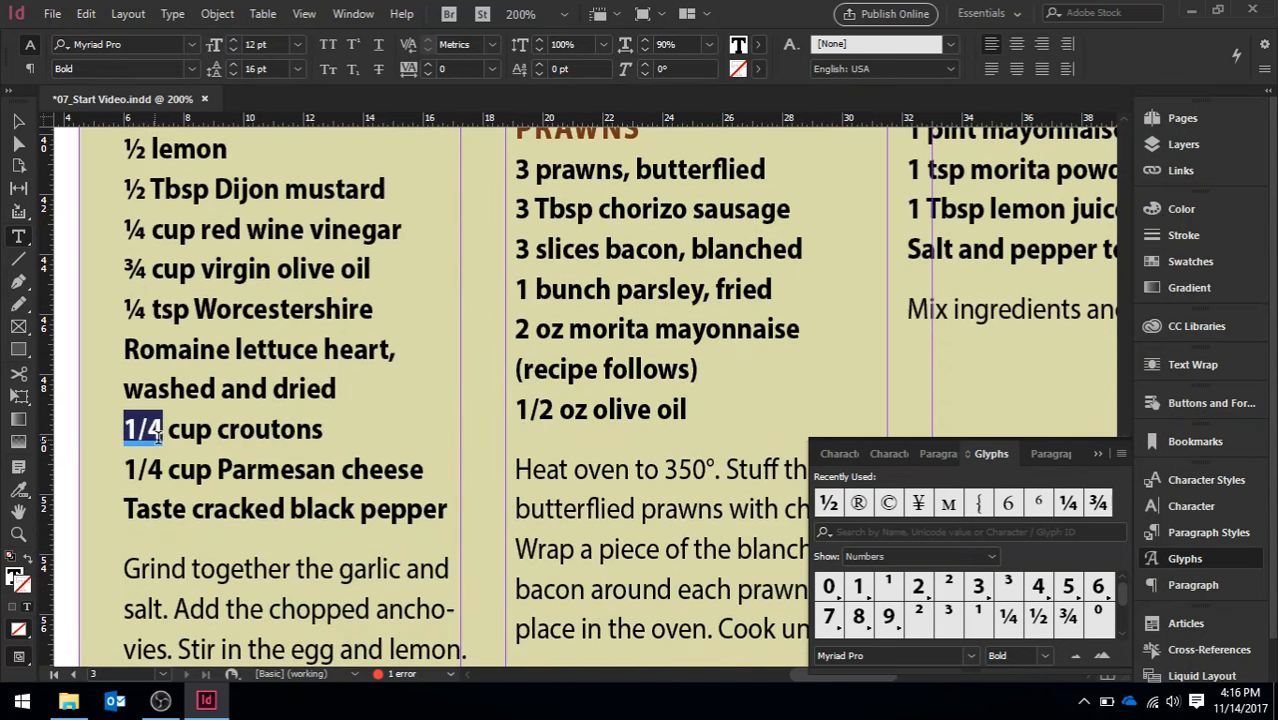
double_click(1008, 616)
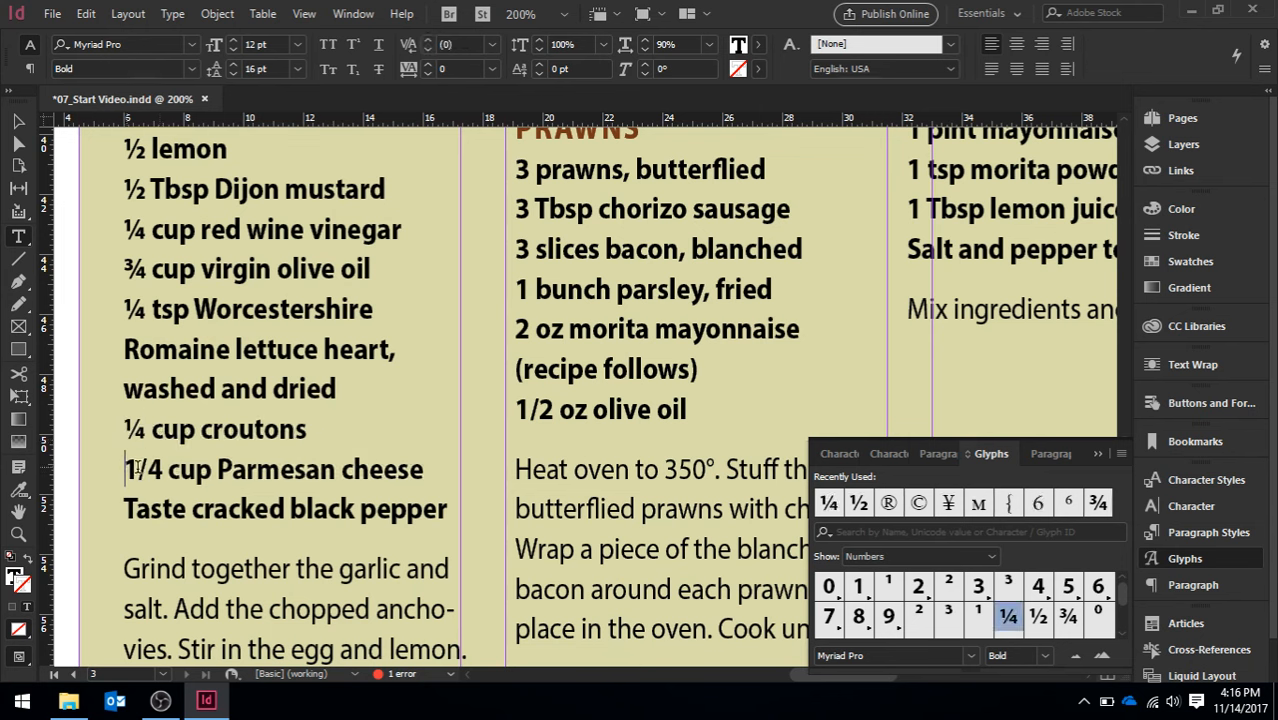
left_click_drag(125, 468, 162, 468)
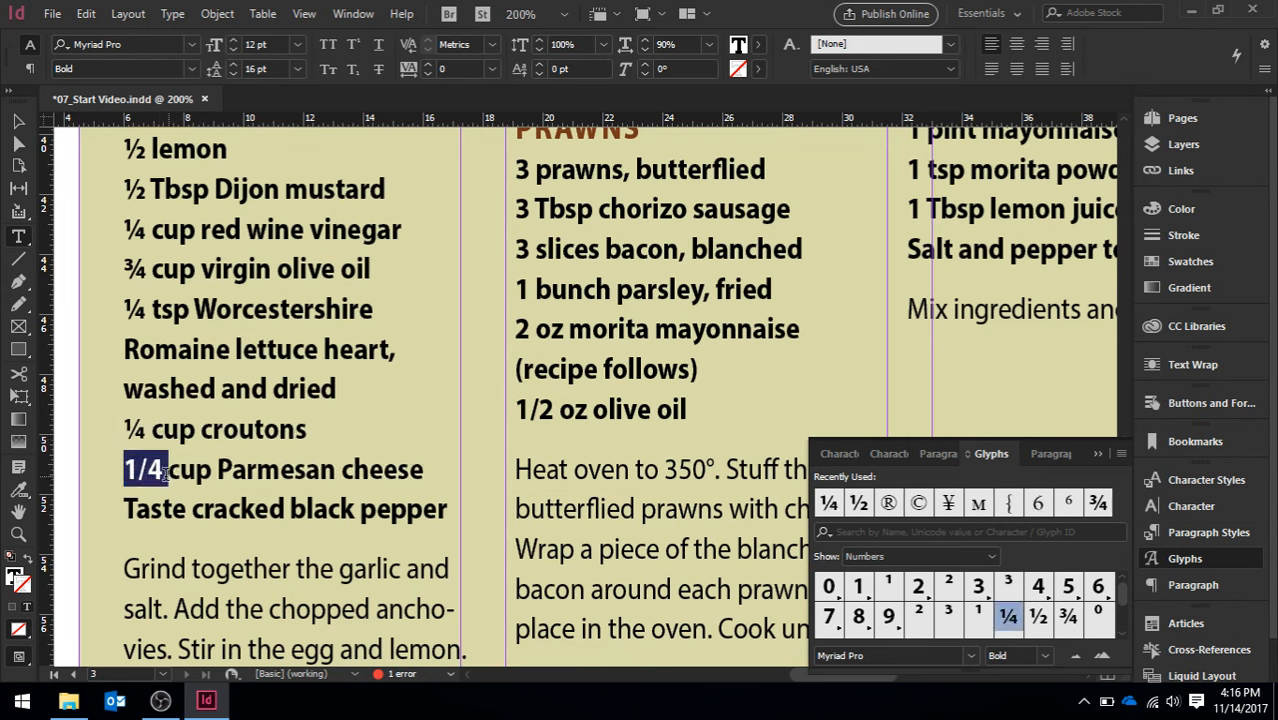
double_click(1008, 616)
Replace the "1/2" before "oz olive oil" in the Chorizo-Stuffed Prawns ingredients with the ½ glyph and deselect it.
left_click_drag(516, 412, 555, 413)
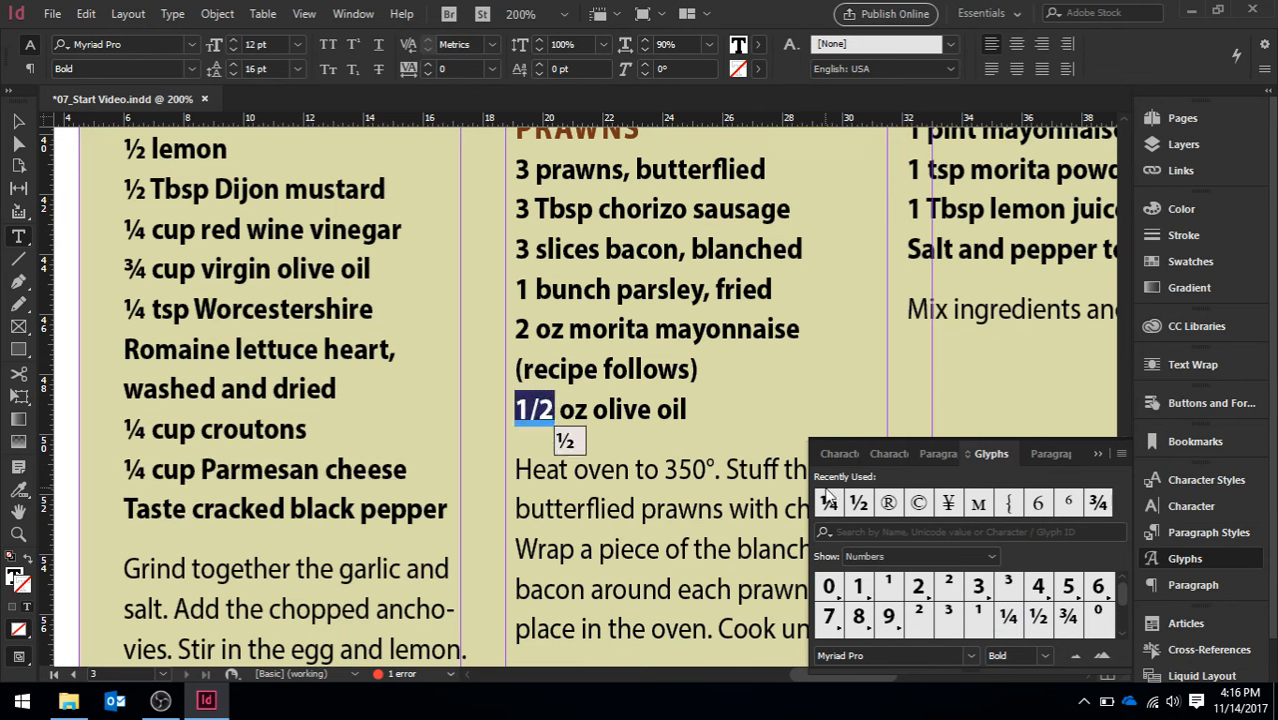
left_click(568, 442)
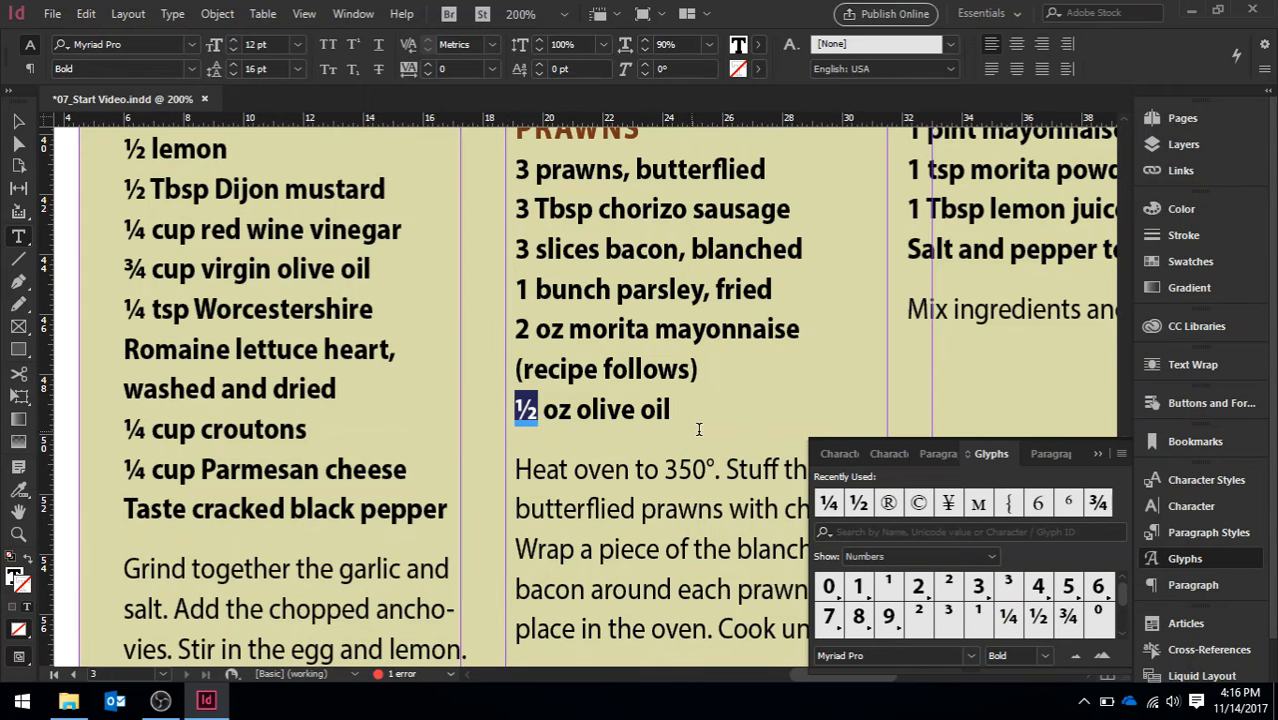
key("ctrl+minus")
key("ctrl+minus")
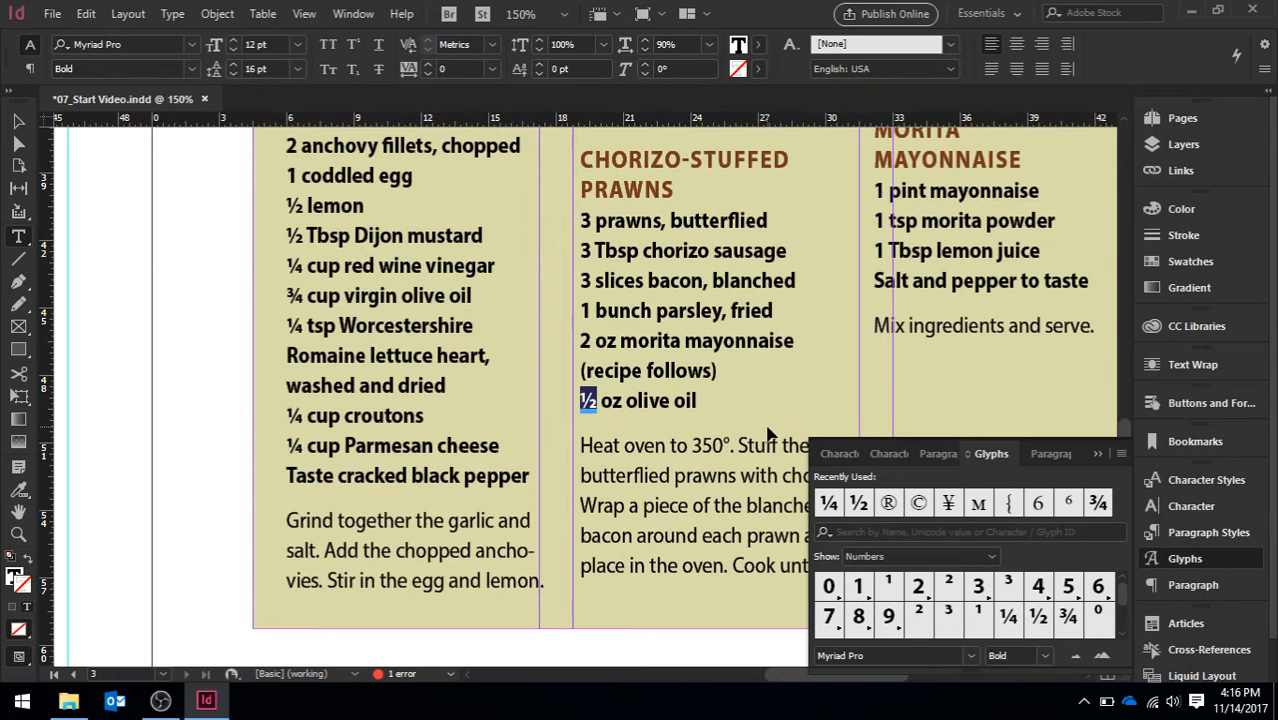
left_click(1030, 381)
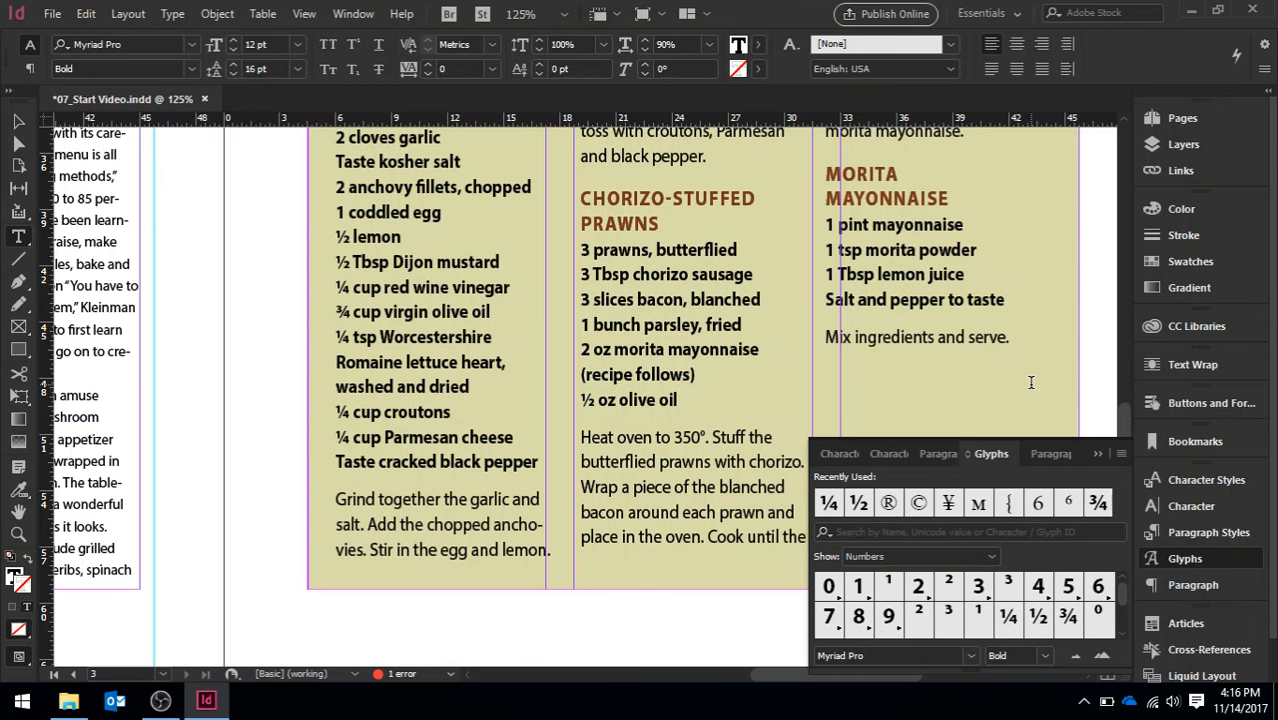
Collapse the Glyphs panel and return to the pull quote above the recipes.
left_click(1099, 455)
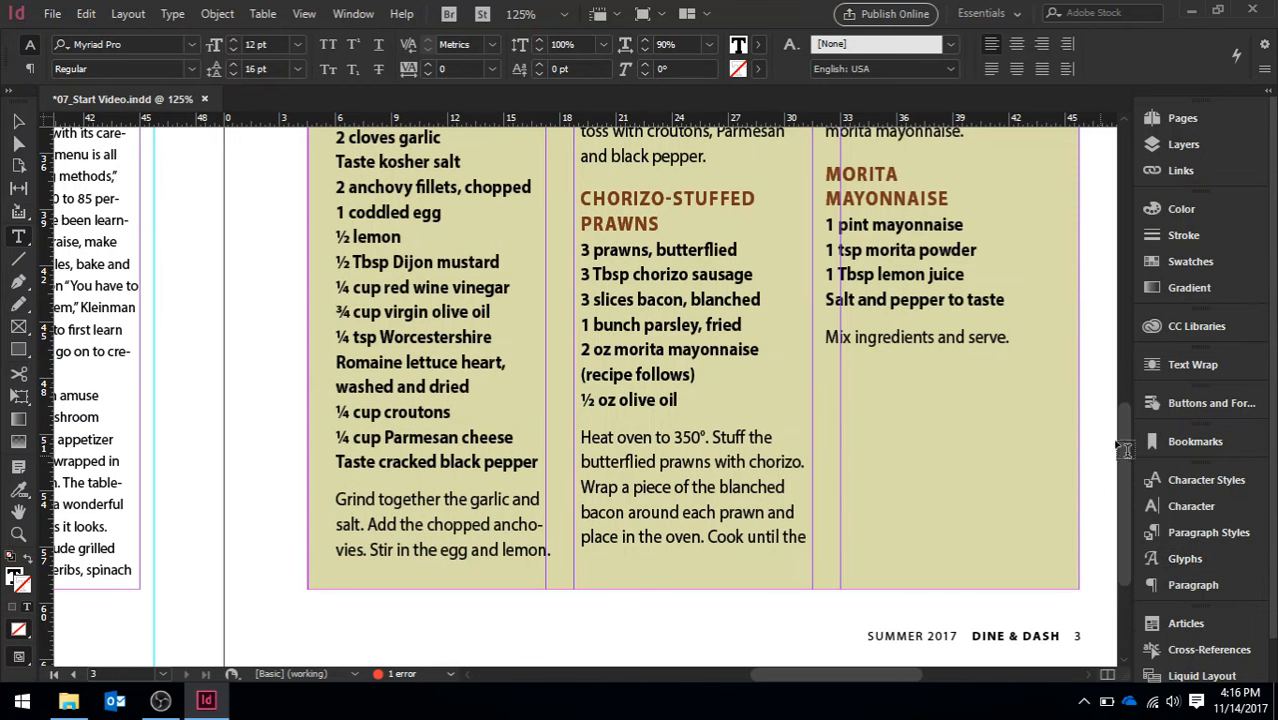
scroll(1126, 427, "up", 5)
left_click_drag(1131, 358, 1144, 277)
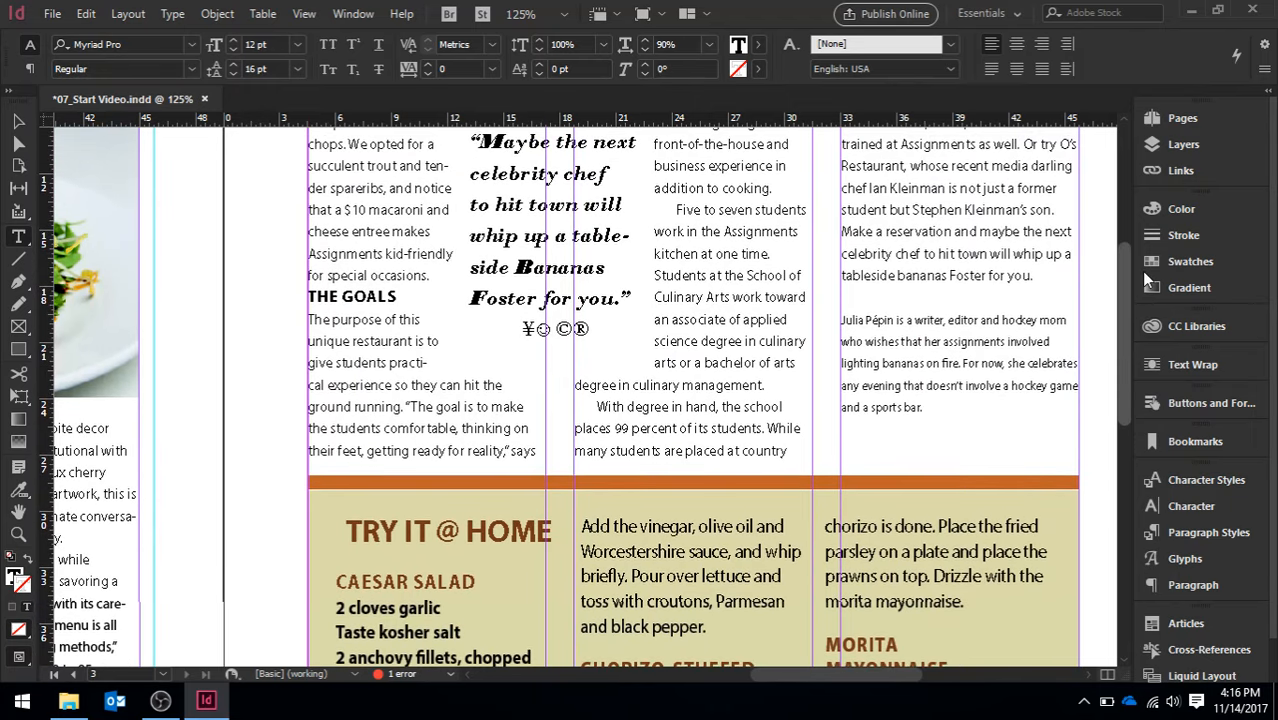